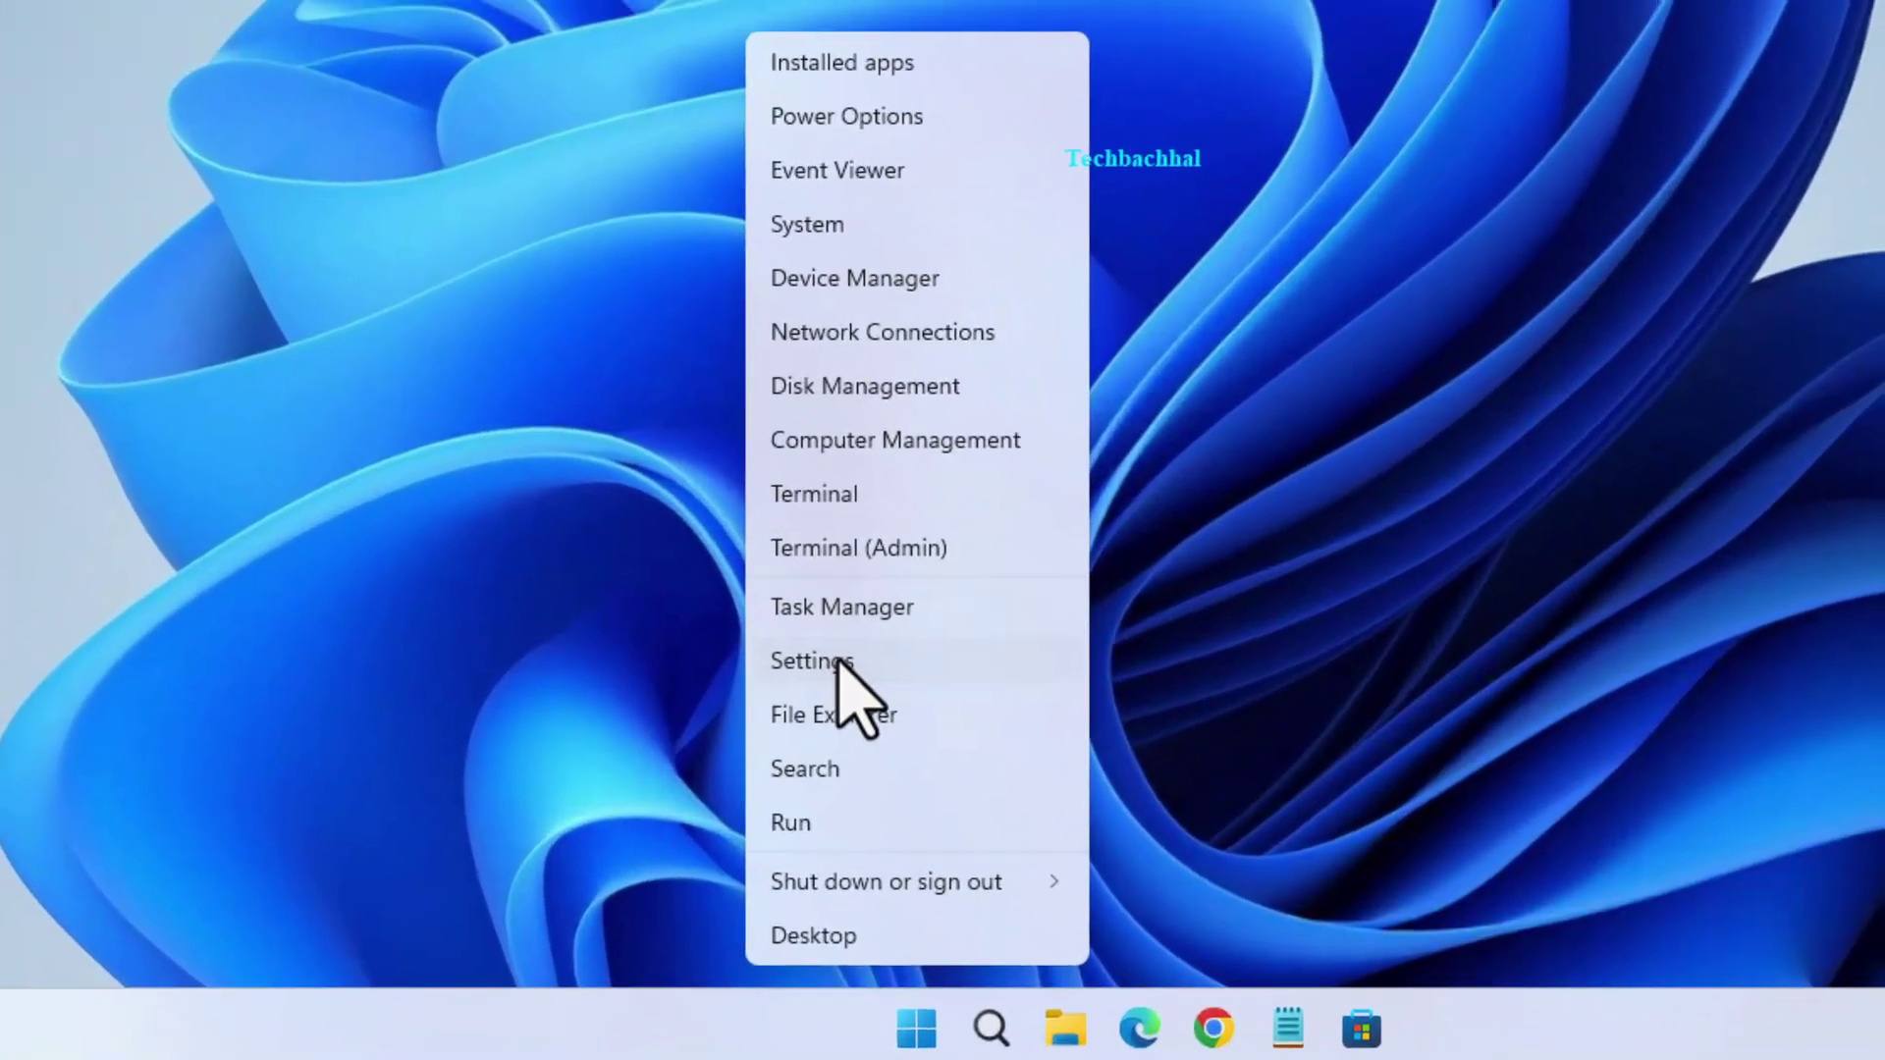
Step: Navigate Settings to System > Troubleshoot > Other troubleshooters, where the Printer troubleshooter is listed
{"action": "left_click", "coordinate": [835, 650]}
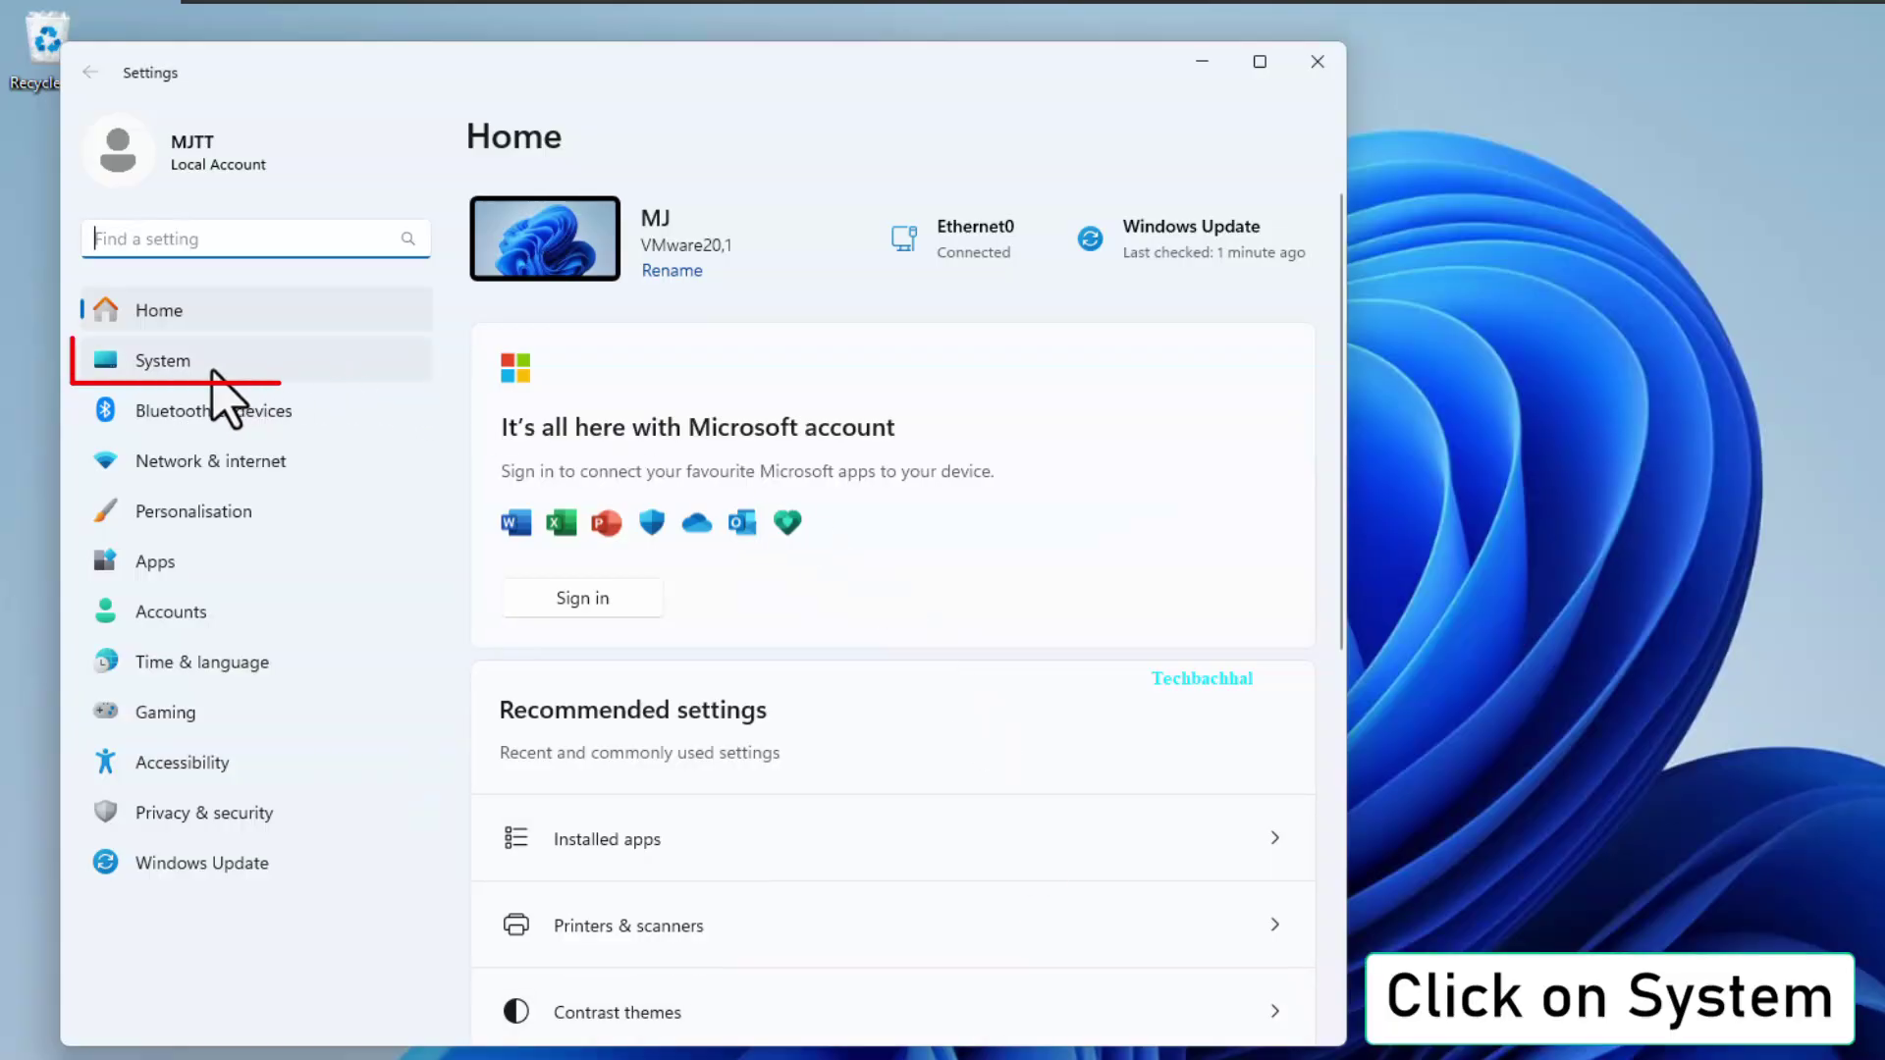
{"action": "left_click", "coordinate": [185, 364]}
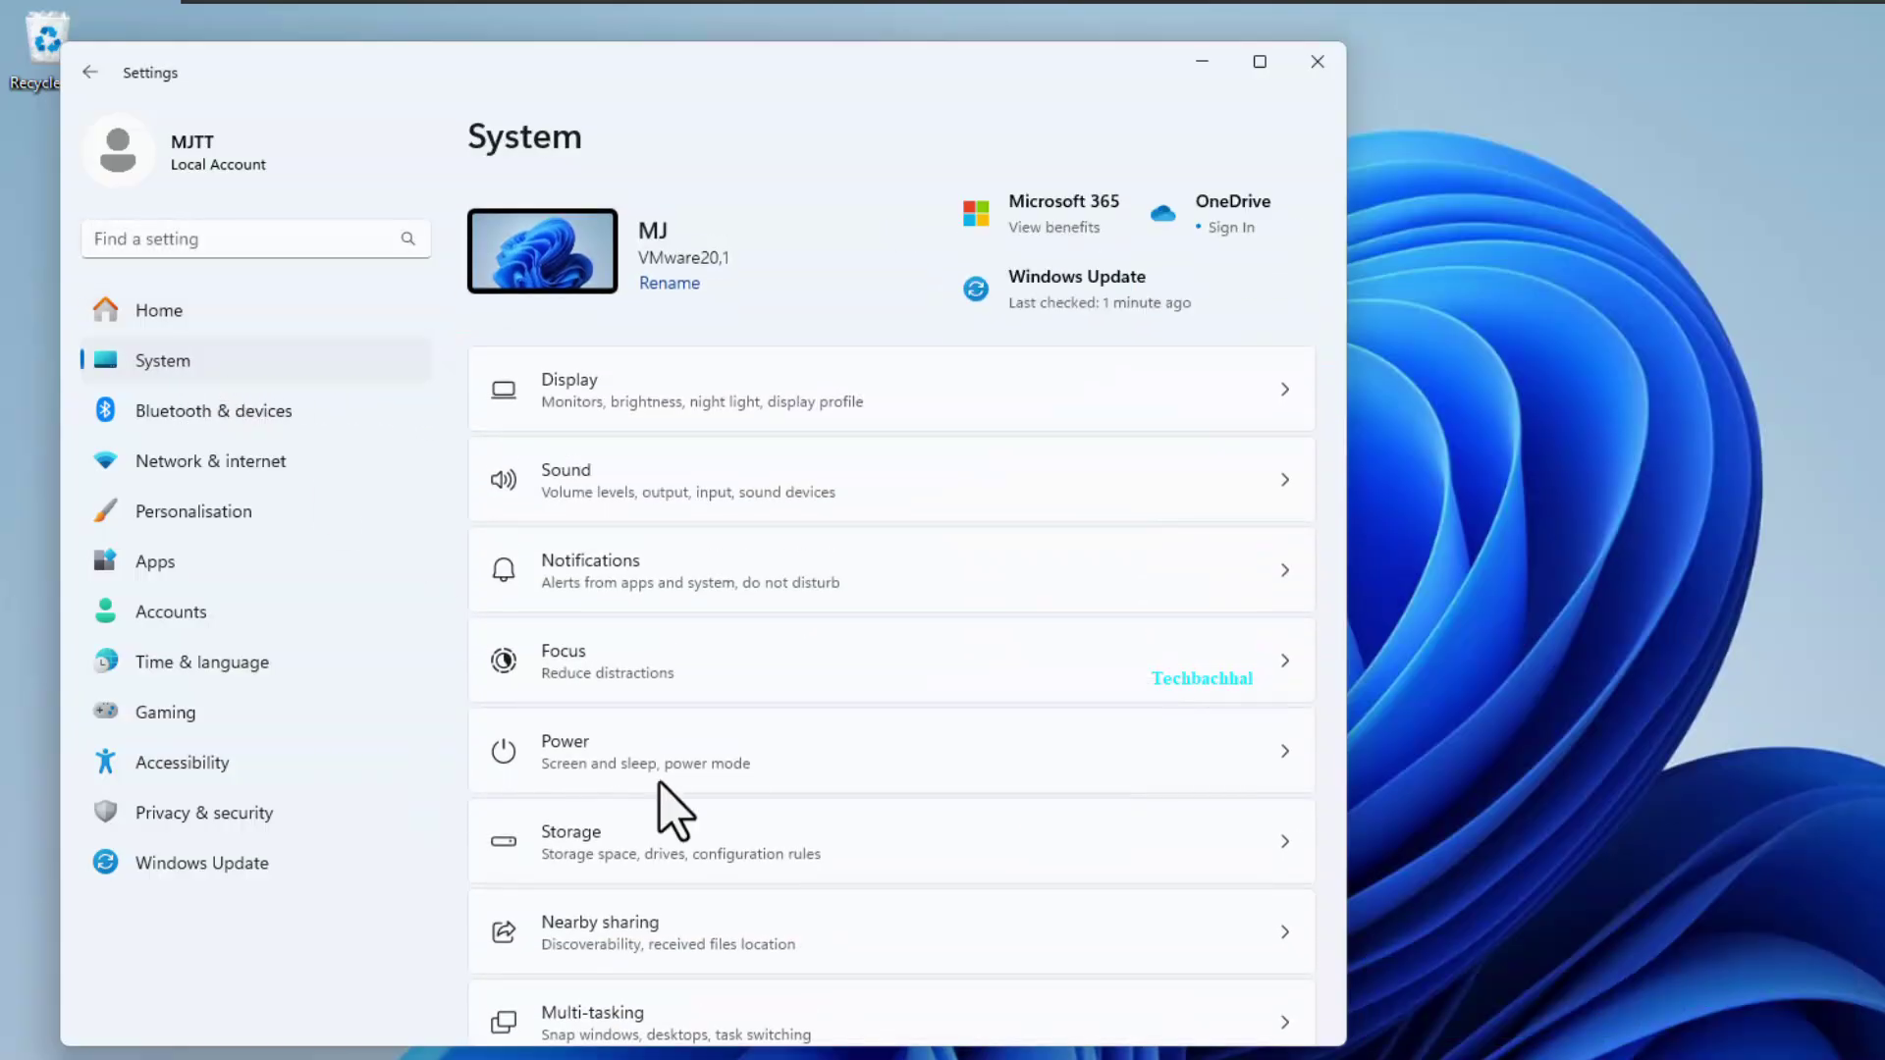
{"action": "scroll", "coordinate": [866, 969], "scroll_direction": "down", "scroll_amount": 4}
{"action": "scroll", "coordinate": [869, 987], "scroll_direction": "down", "scroll_amount": 1}
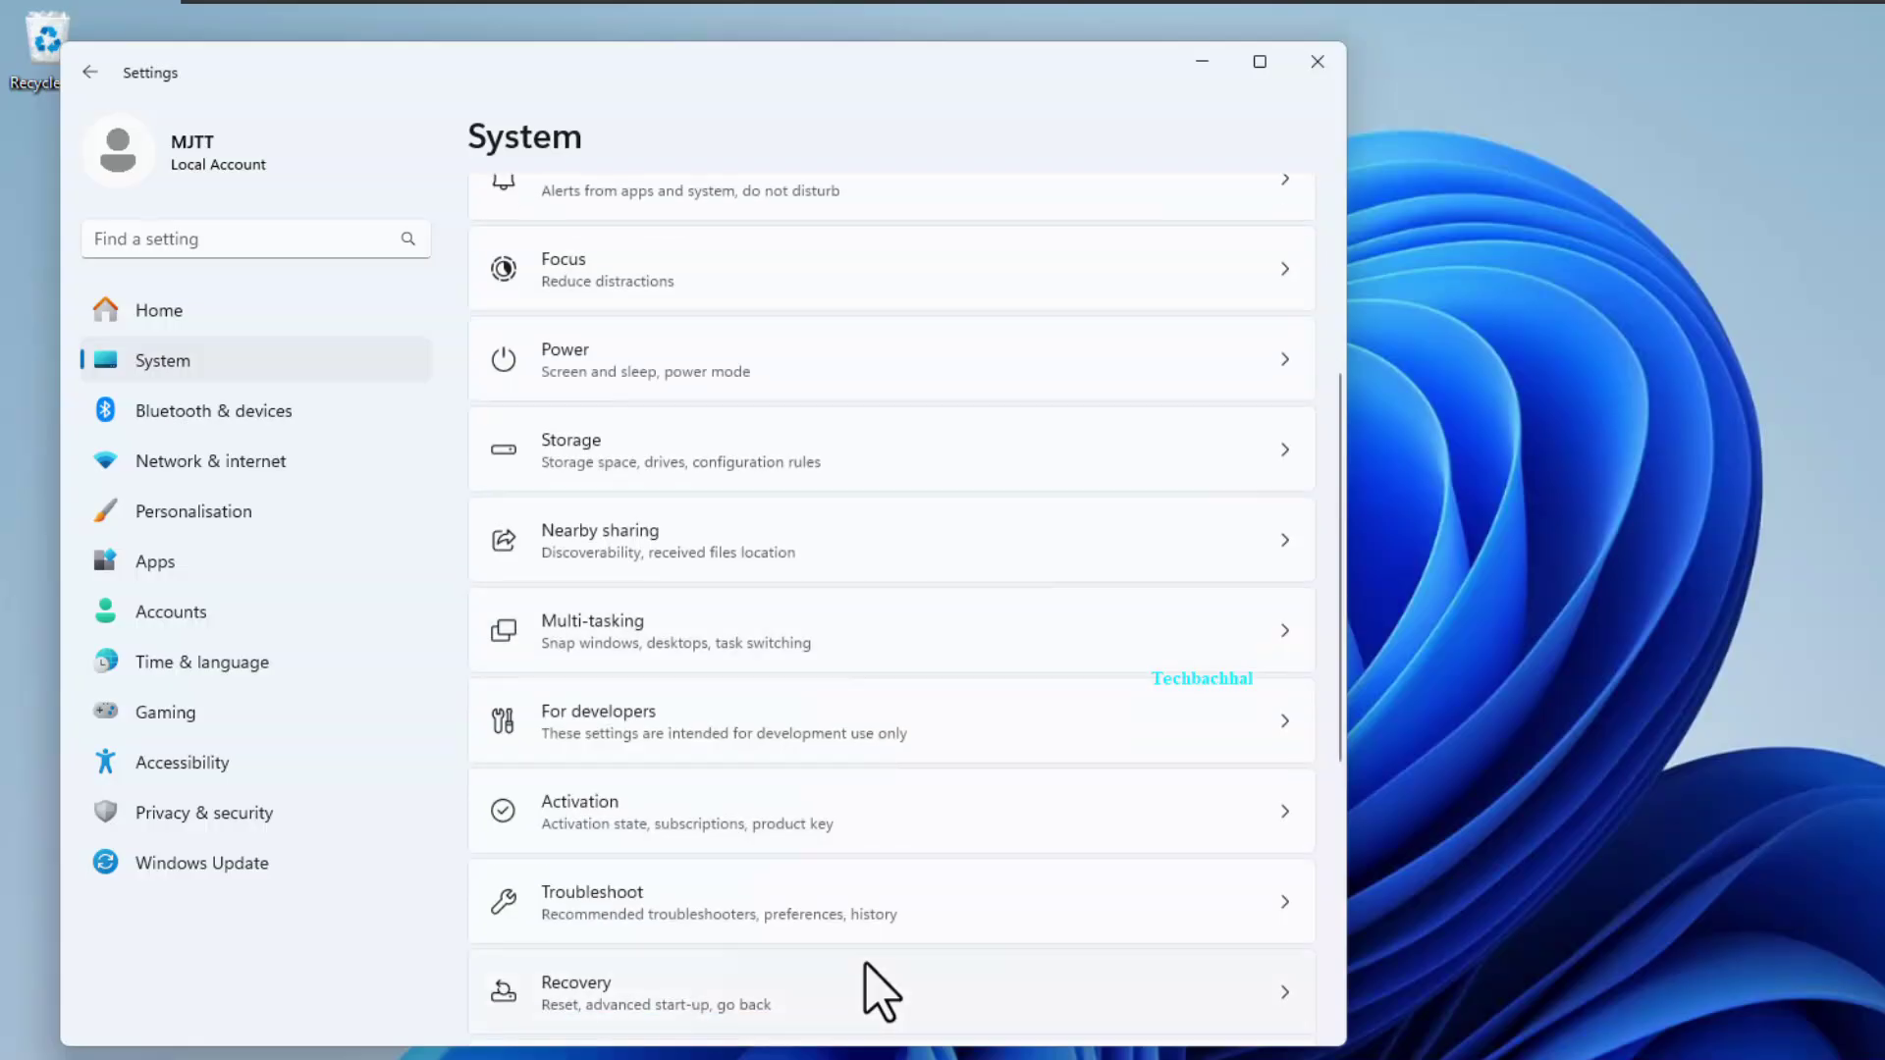
{"action": "left_click", "coordinate": [604, 906]}
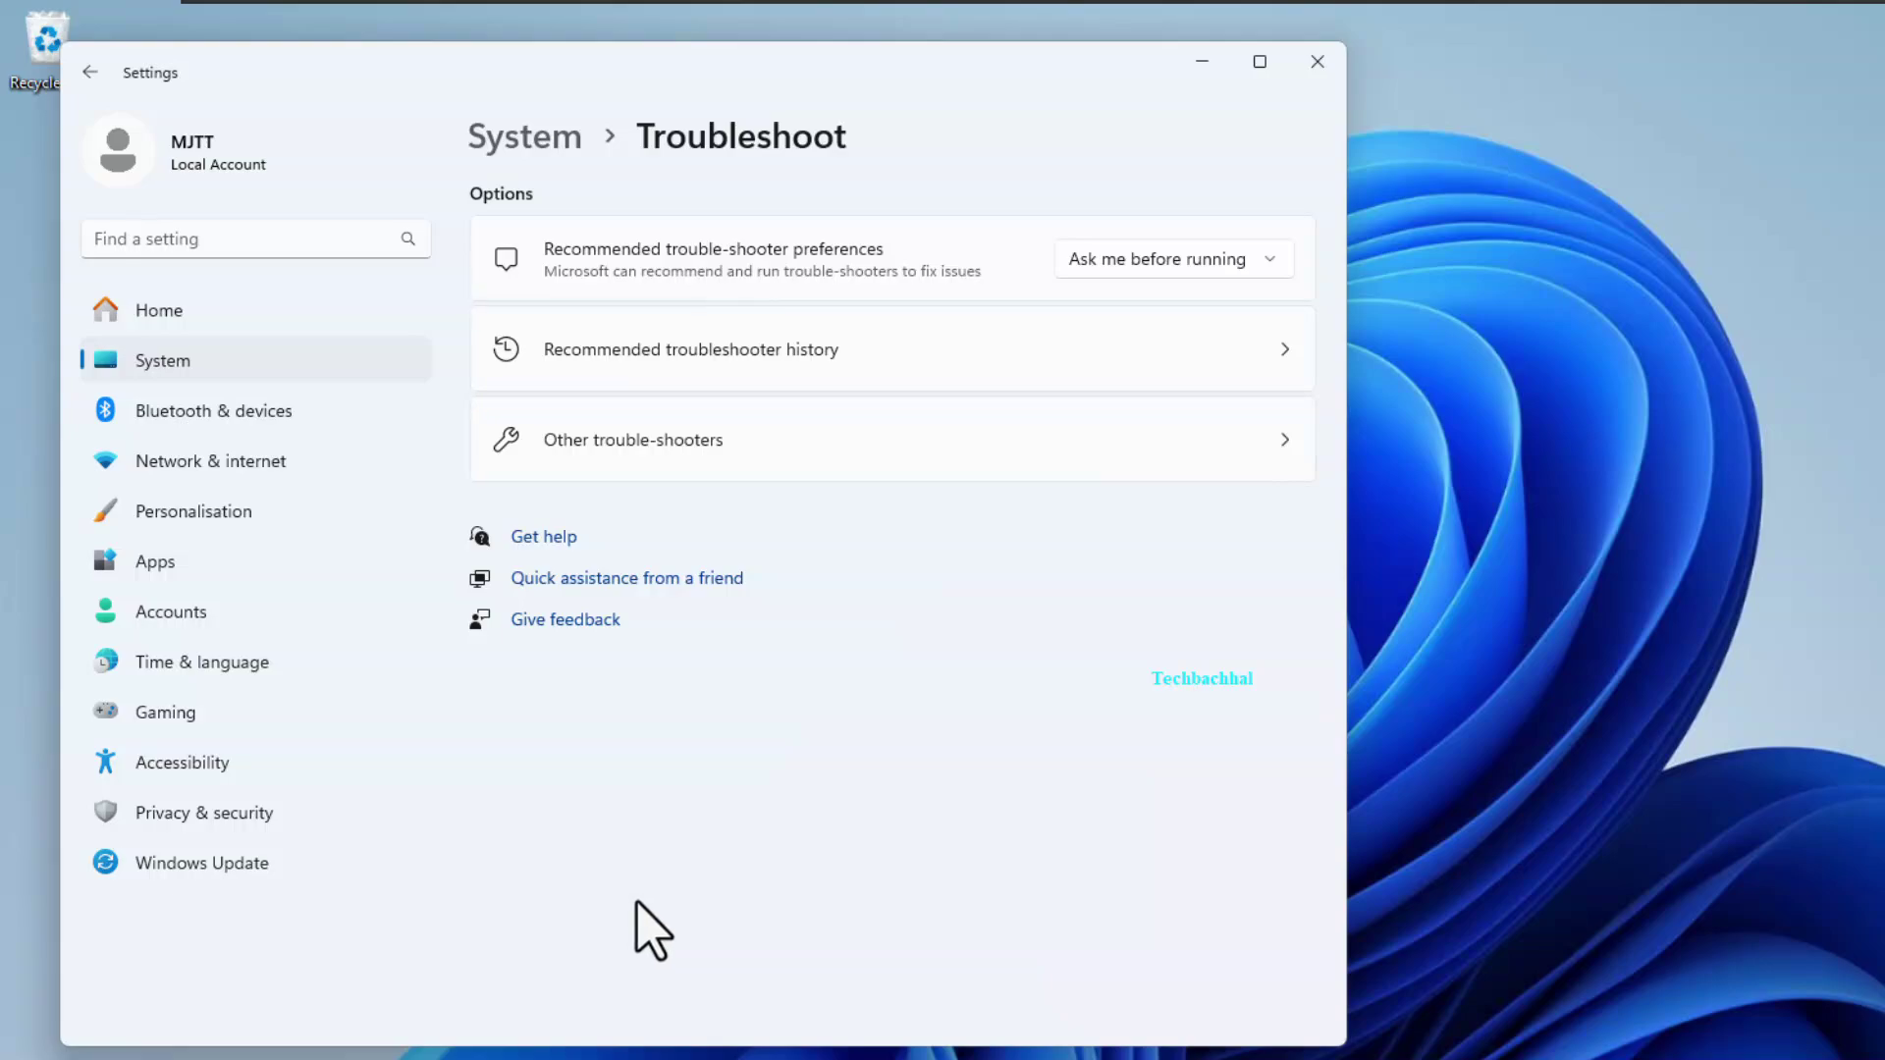
{"action": "left_click", "coordinate": [618, 449]}
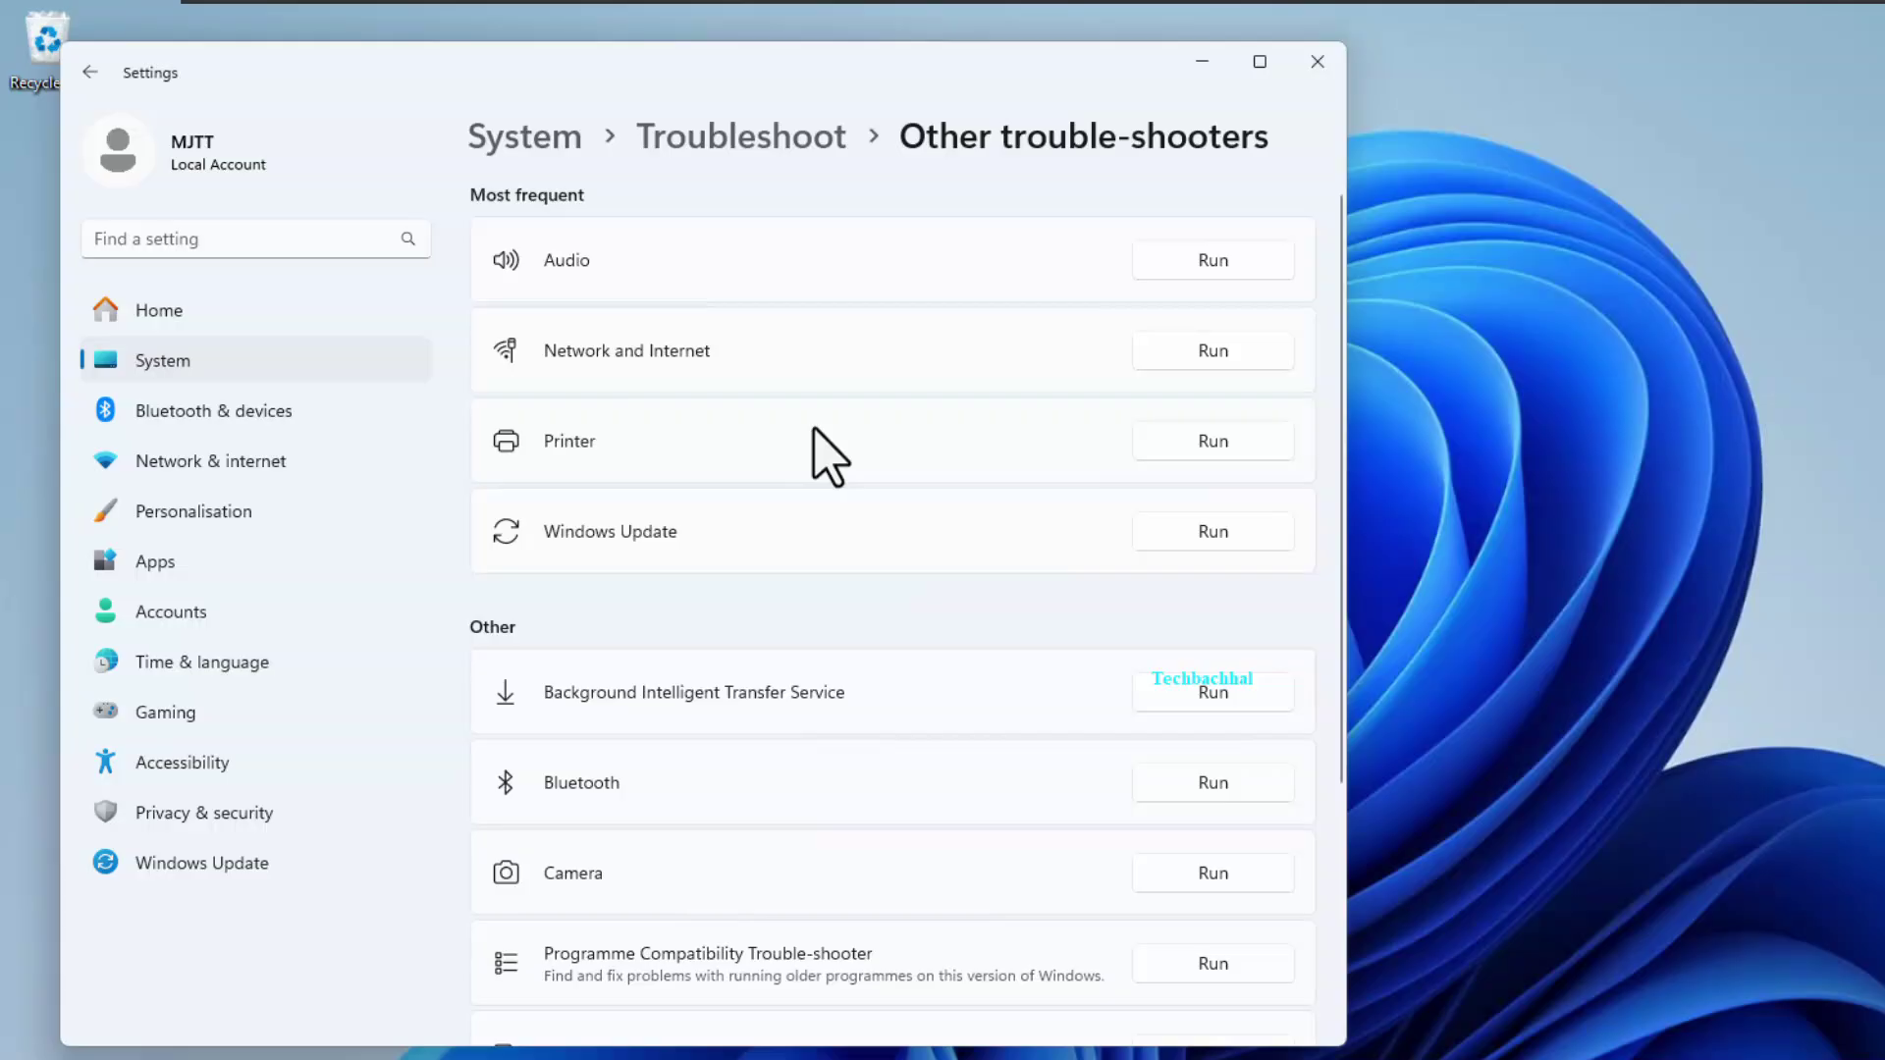
Step: Run the Printer troubleshooter, consent to diagnostics, answer Yes to 'Did this solve your problem?', then close Get Help and Settings
{"action": "left_click", "coordinate": [1212, 443]}
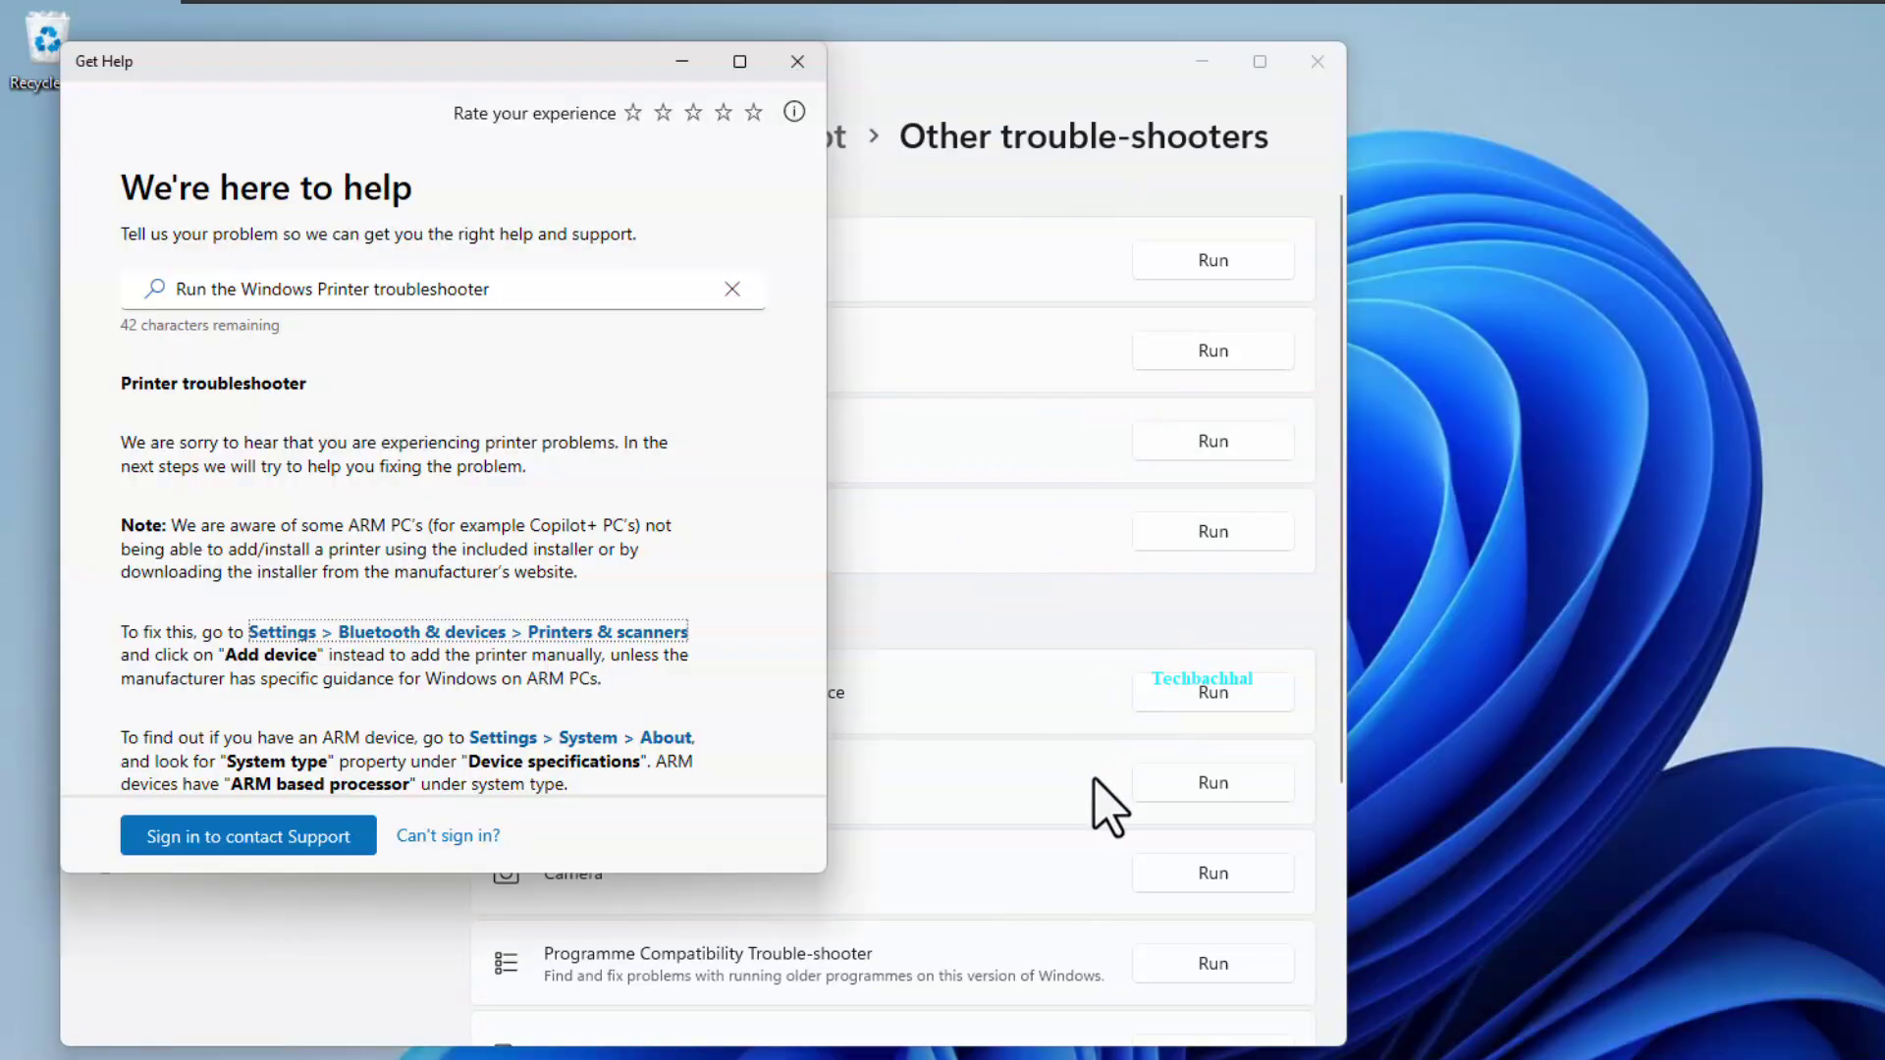
{"action": "scroll", "coordinate": [568, 605], "scroll_direction": "down", "scroll_amount": 3}
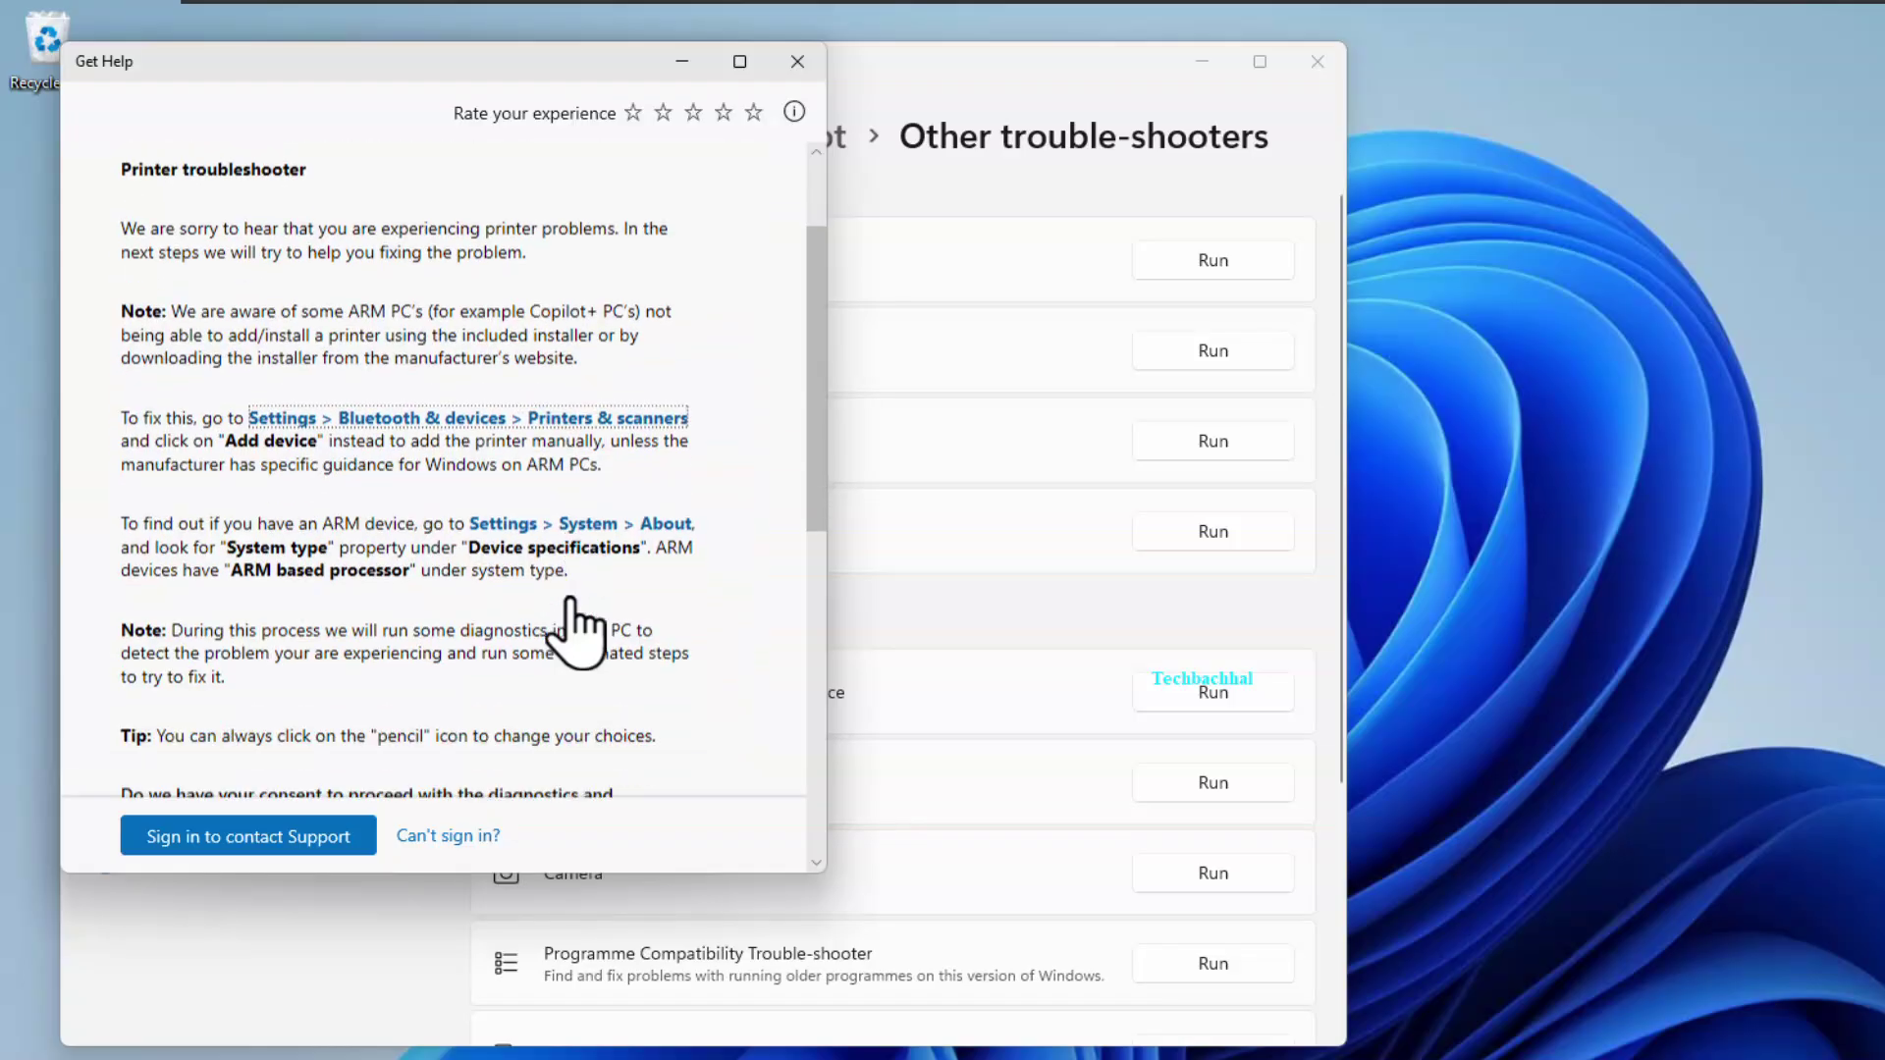
{"action": "scroll", "coordinate": [589, 620], "scroll_direction": "down", "scroll_amount": 3}
{"action": "scroll", "coordinate": [620, 611], "scroll_direction": "down", "scroll_amount": 1}
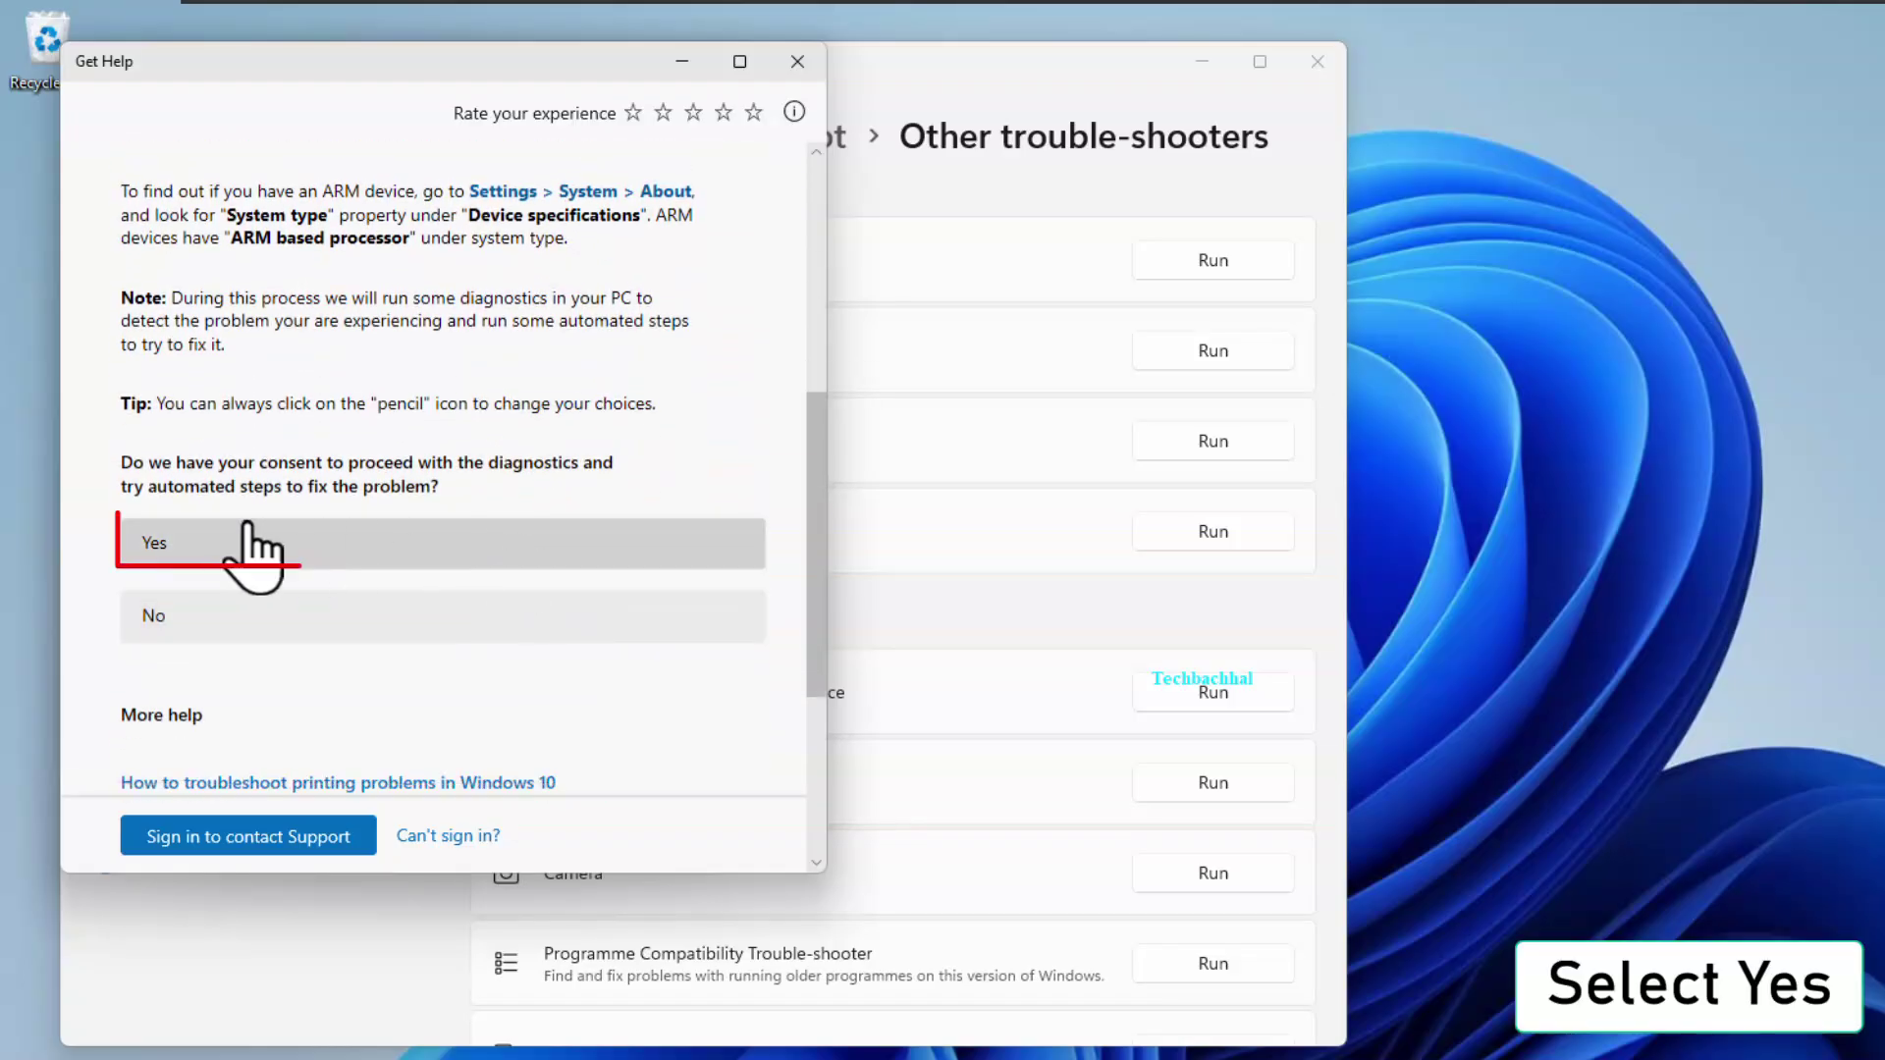
{"action": "left_click", "coordinate": [168, 548]}
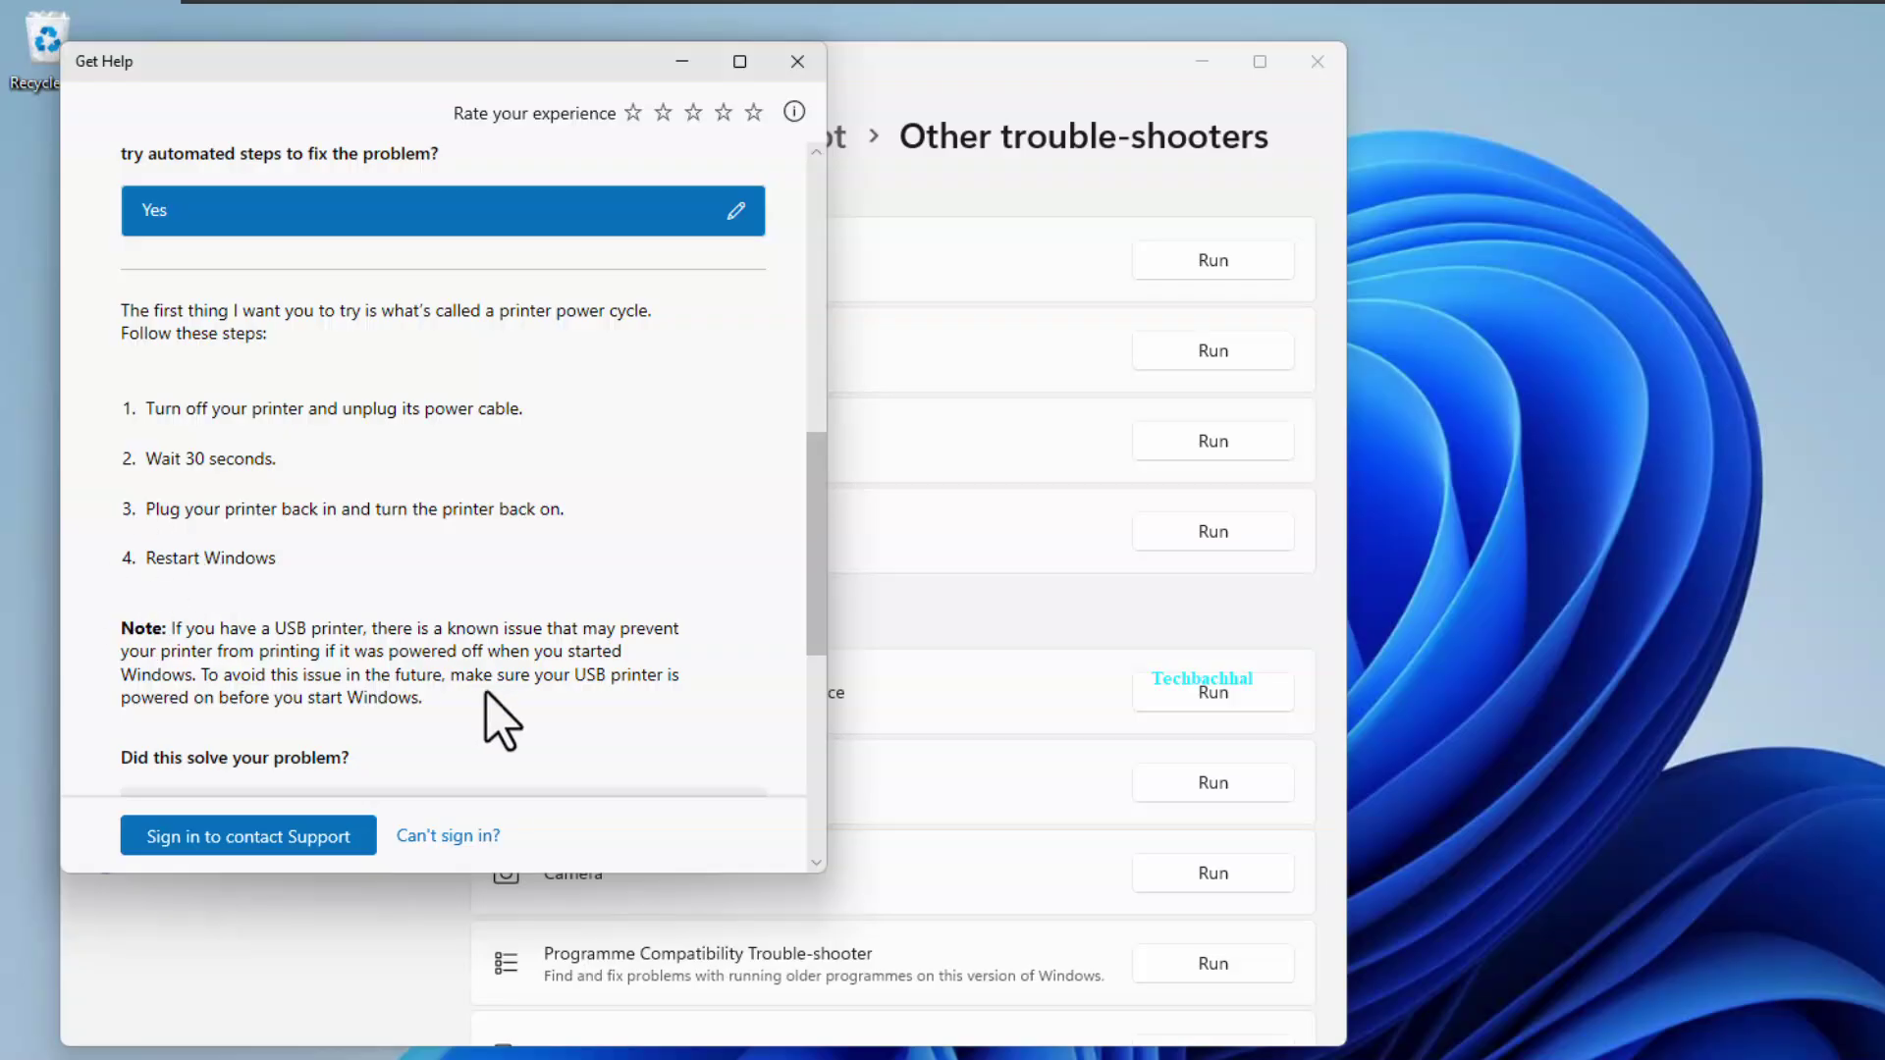
{"action": "scroll", "coordinate": [524, 713], "scroll_direction": "down", "scroll_amount": 1}
{"action": "scroll", "coordinate": [530, 716], "scroll_direction": "down", "scroll_amount": 2}
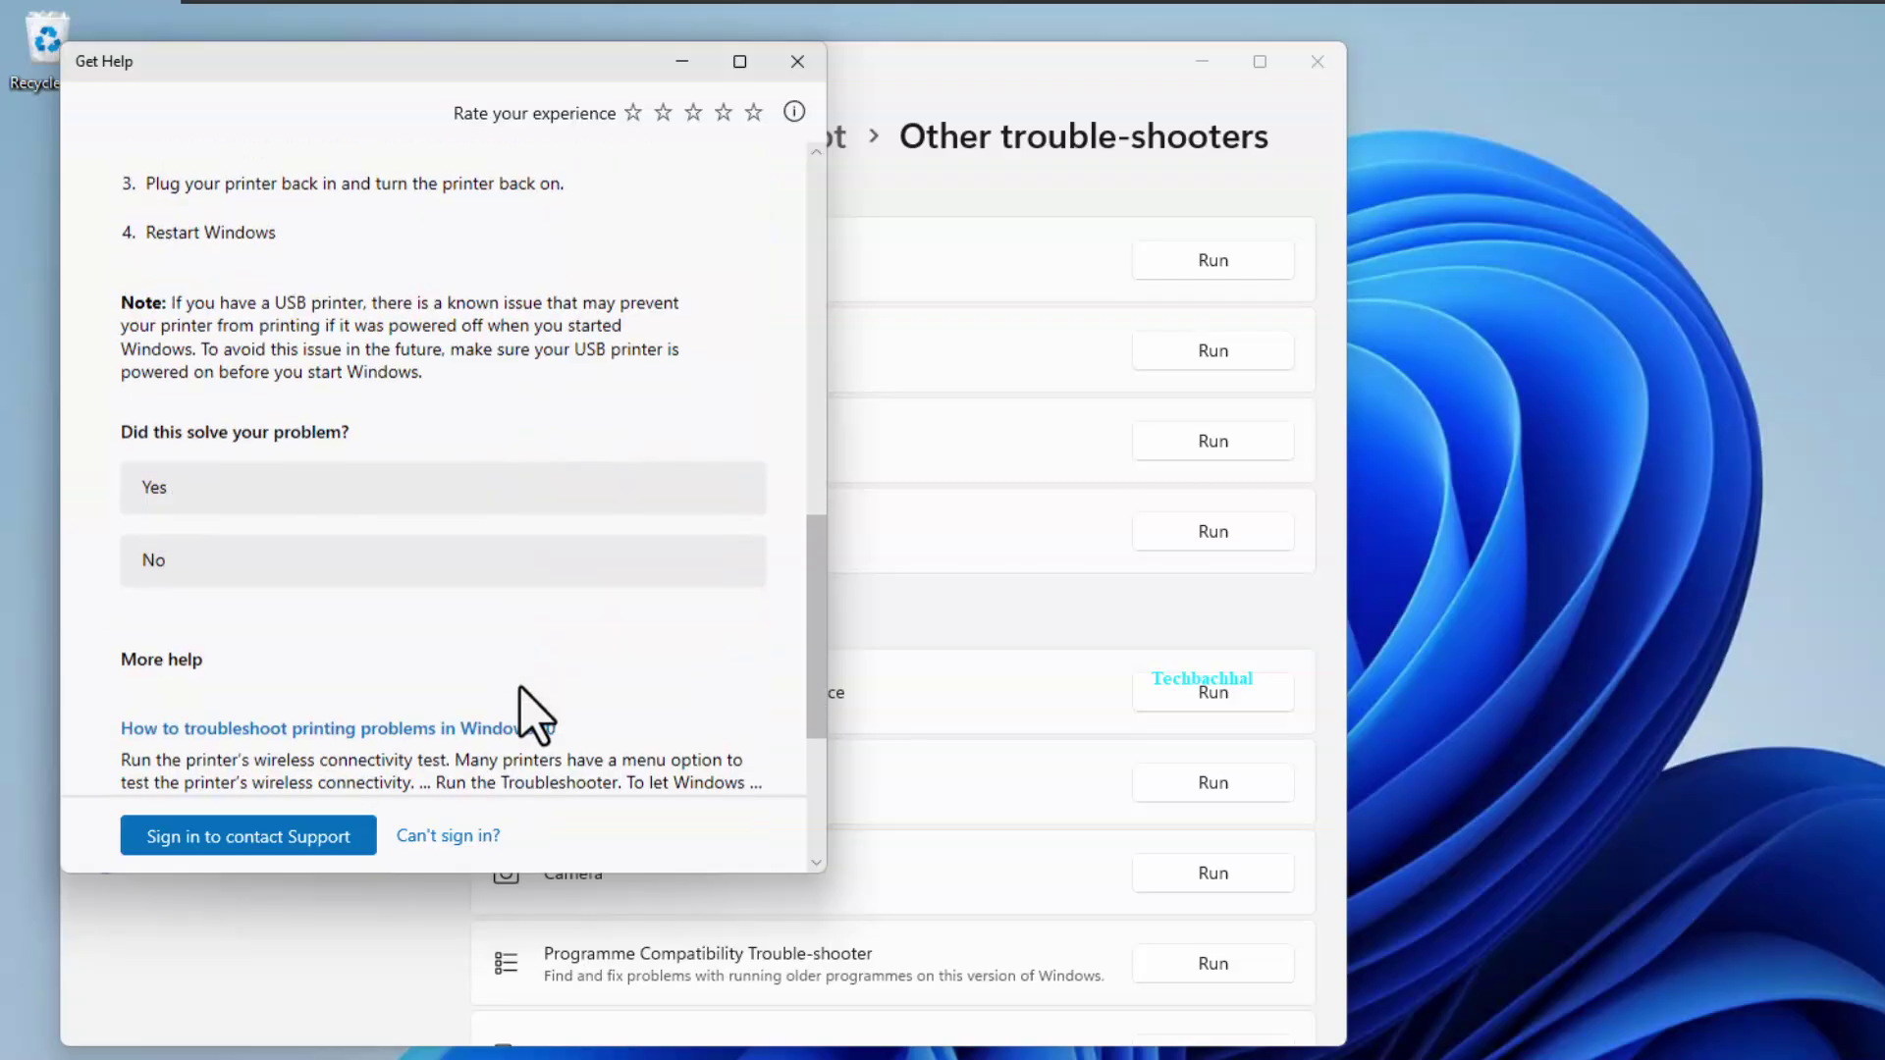
{"action": "left_click", "coordinate": [240, 496]}
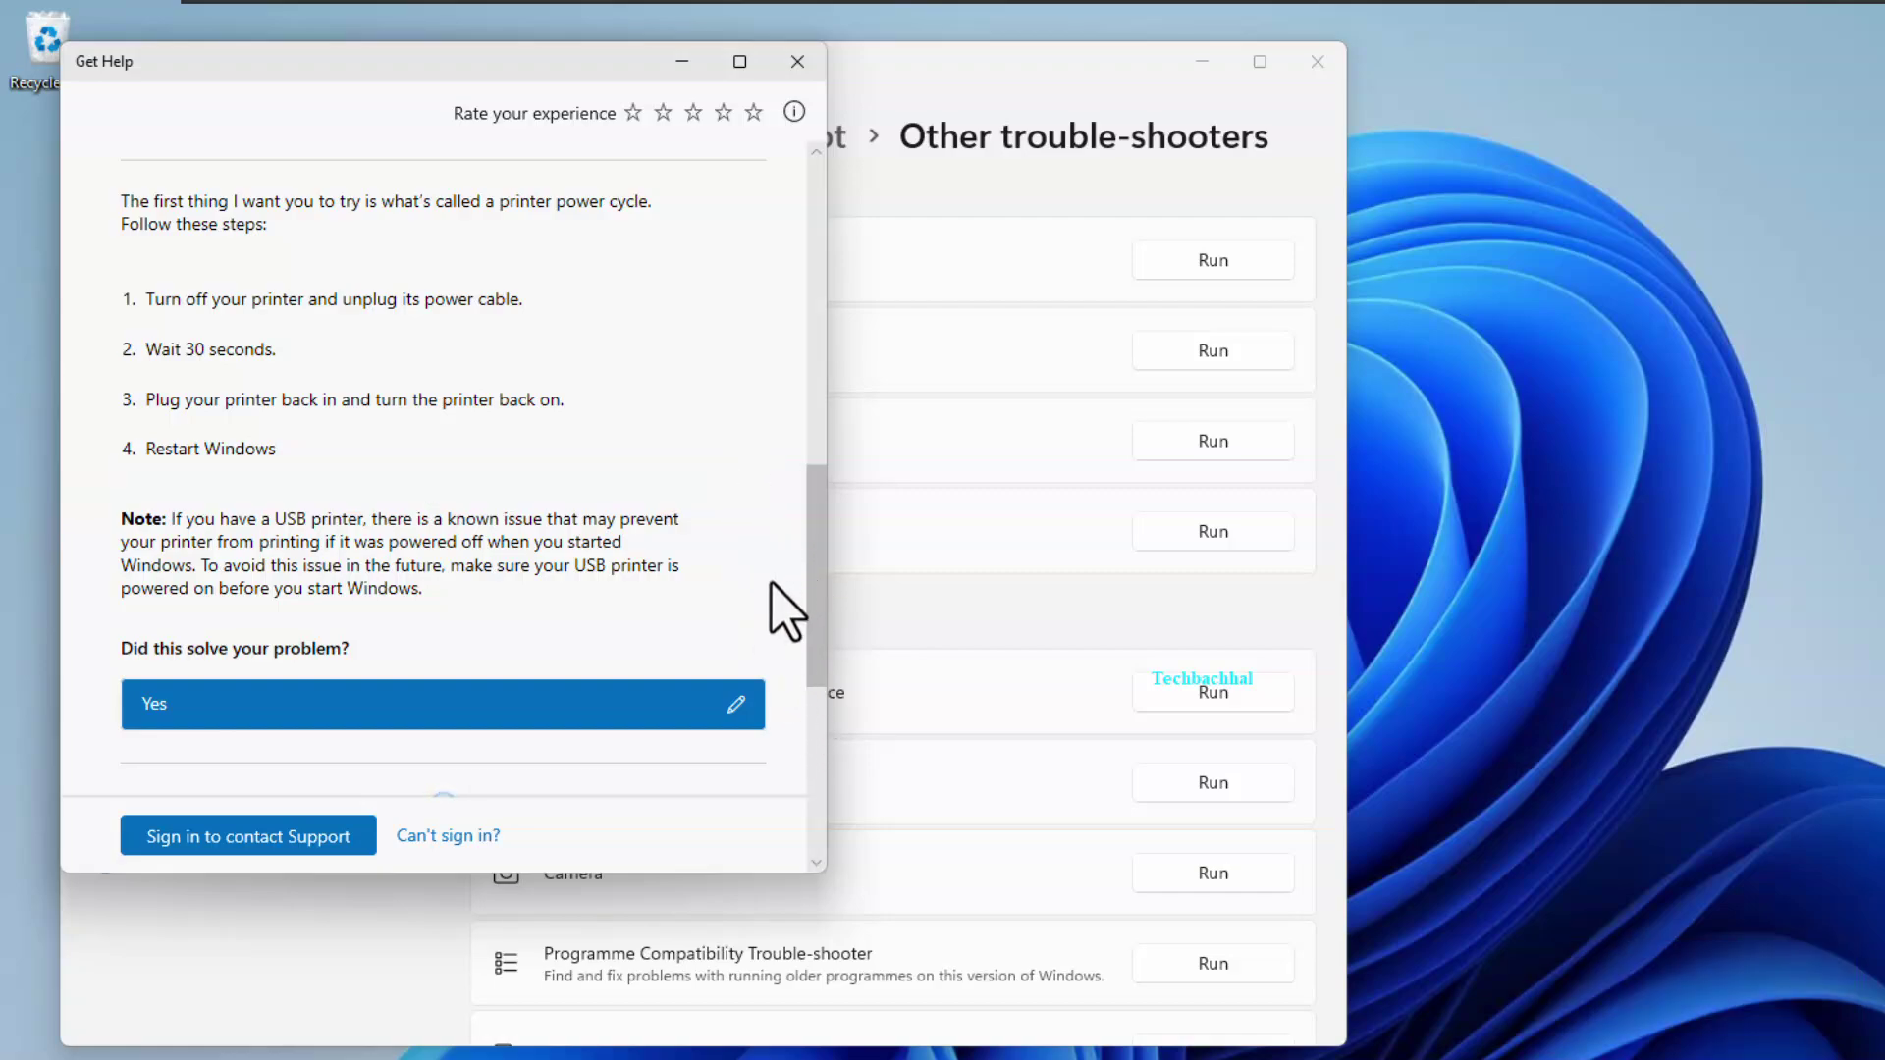
{"action": "left_click", "coordinate": [798, 64]}
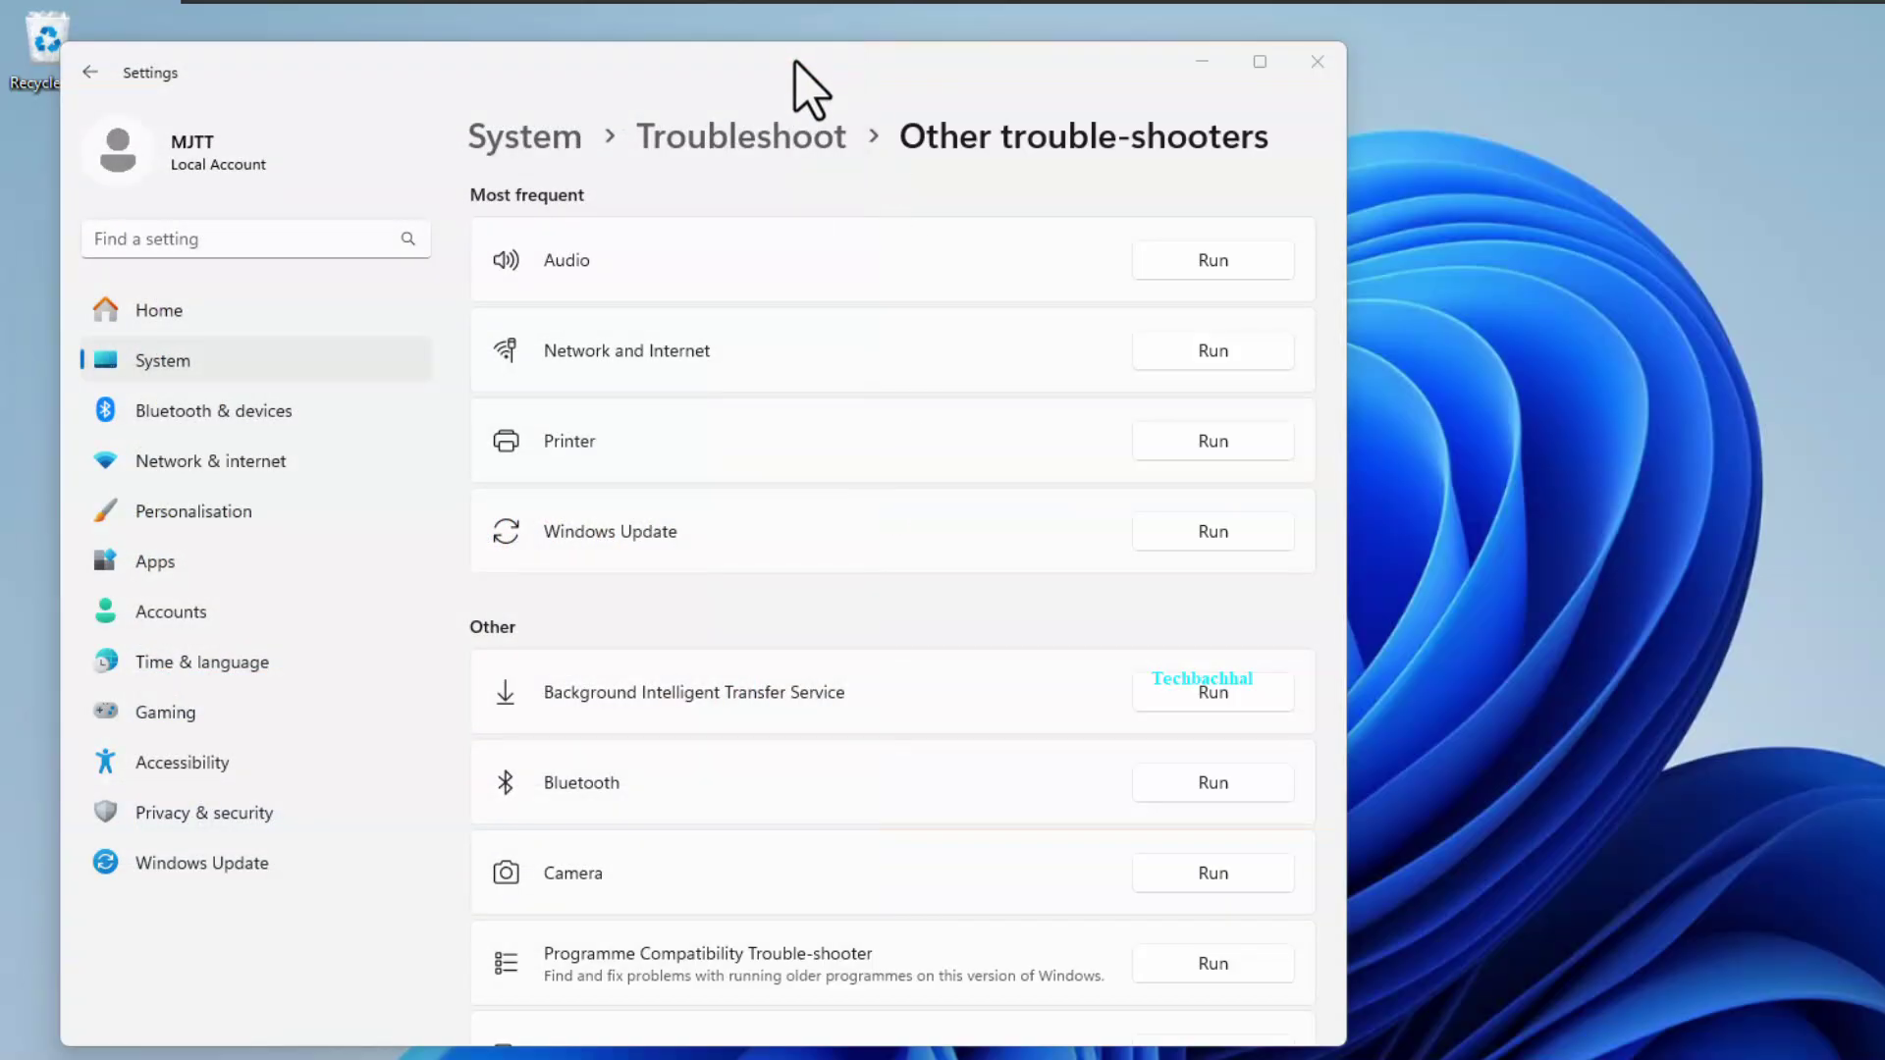
{"action": "left_click", "coordinate": [1317, 62]}
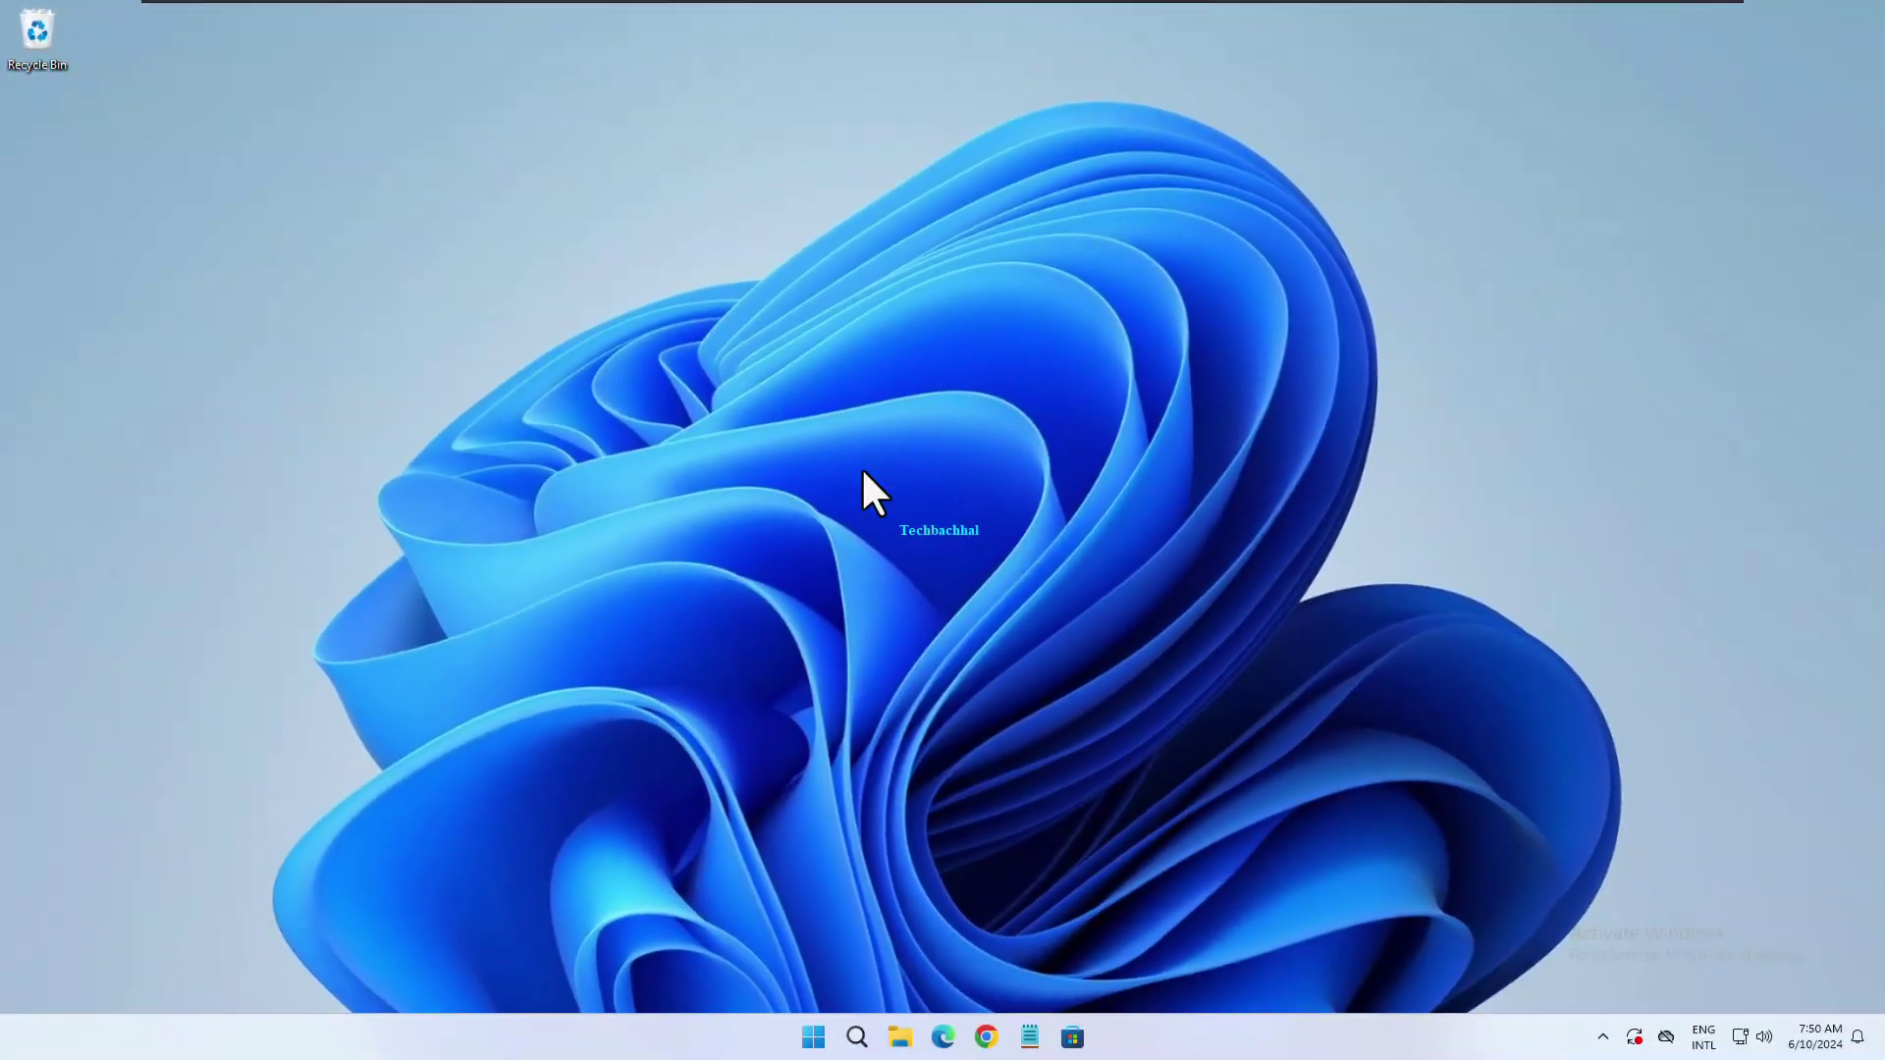
Step: Restart the PC from the Start button's Shut down or sign out menu
{"action": "right_click", "coordinate": [812, 1046]}
{"action": "mouse_move", "coordinate": [693, 875]}
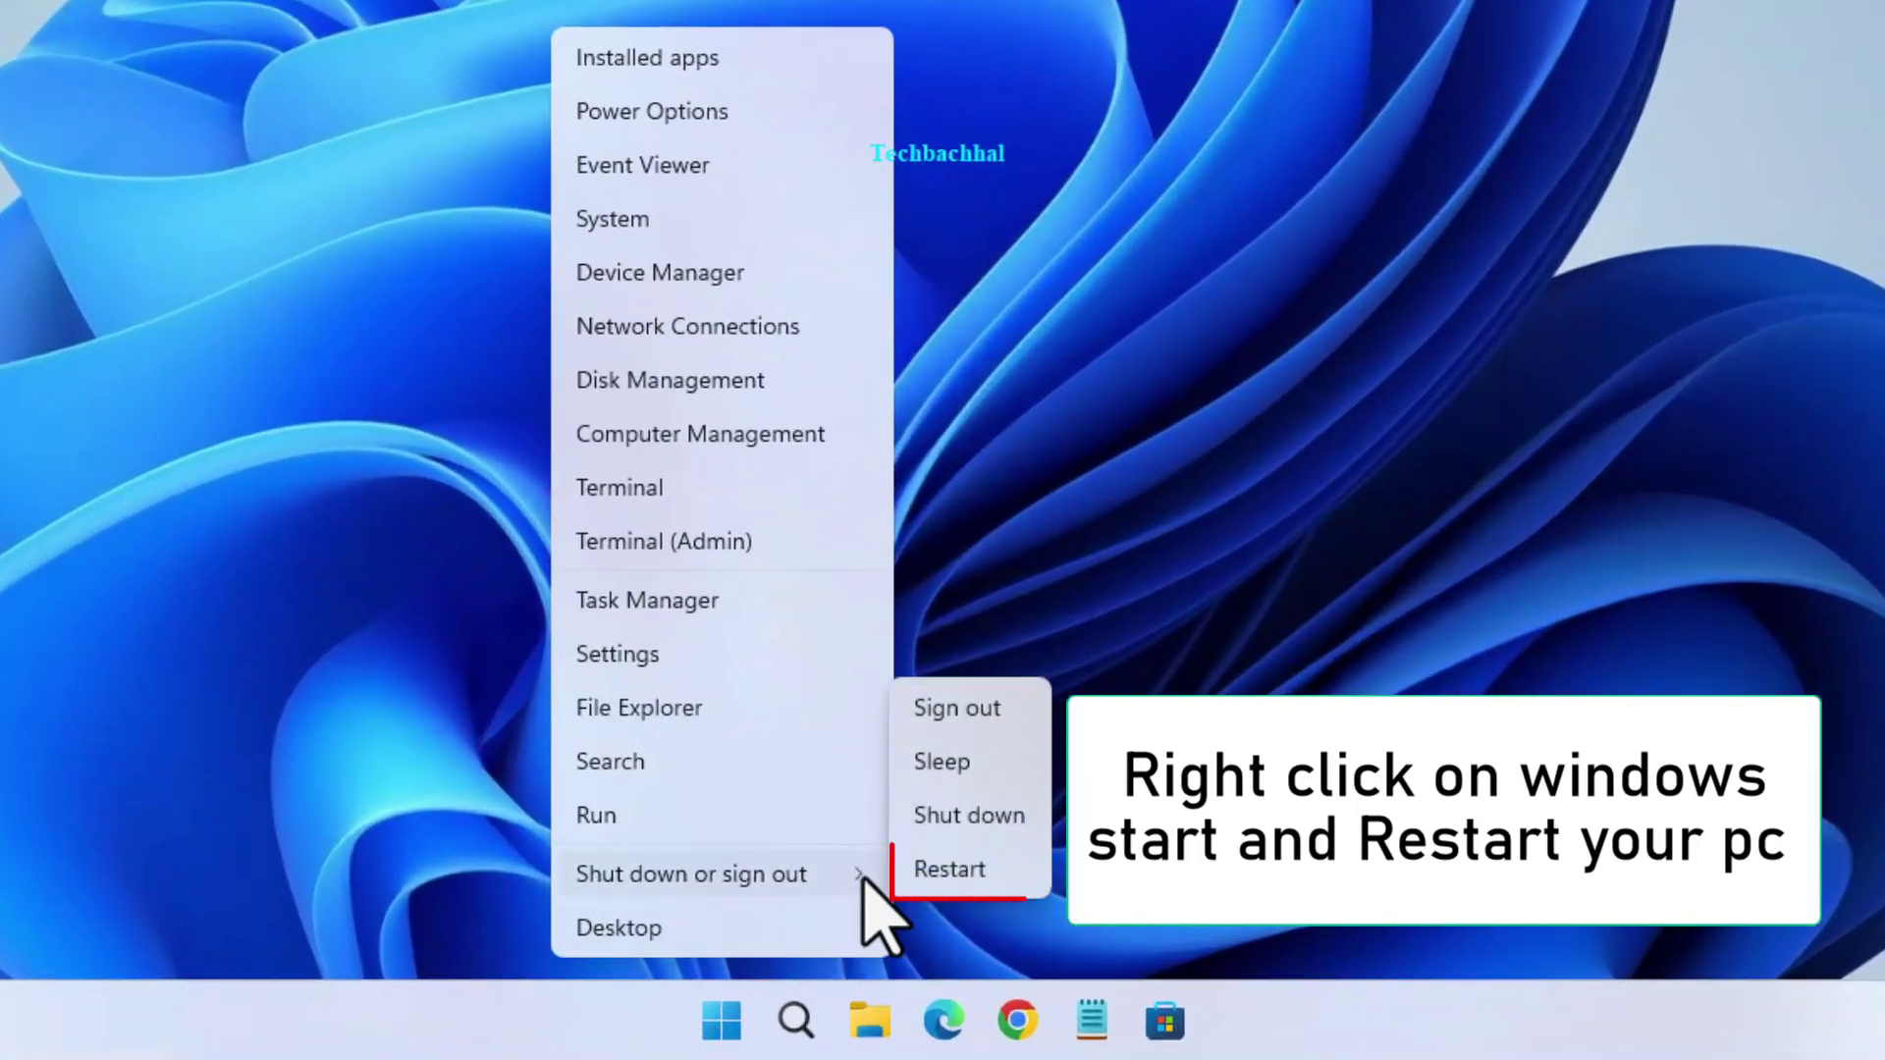
{"action": "left_click", "coordinate": [967, 878]}
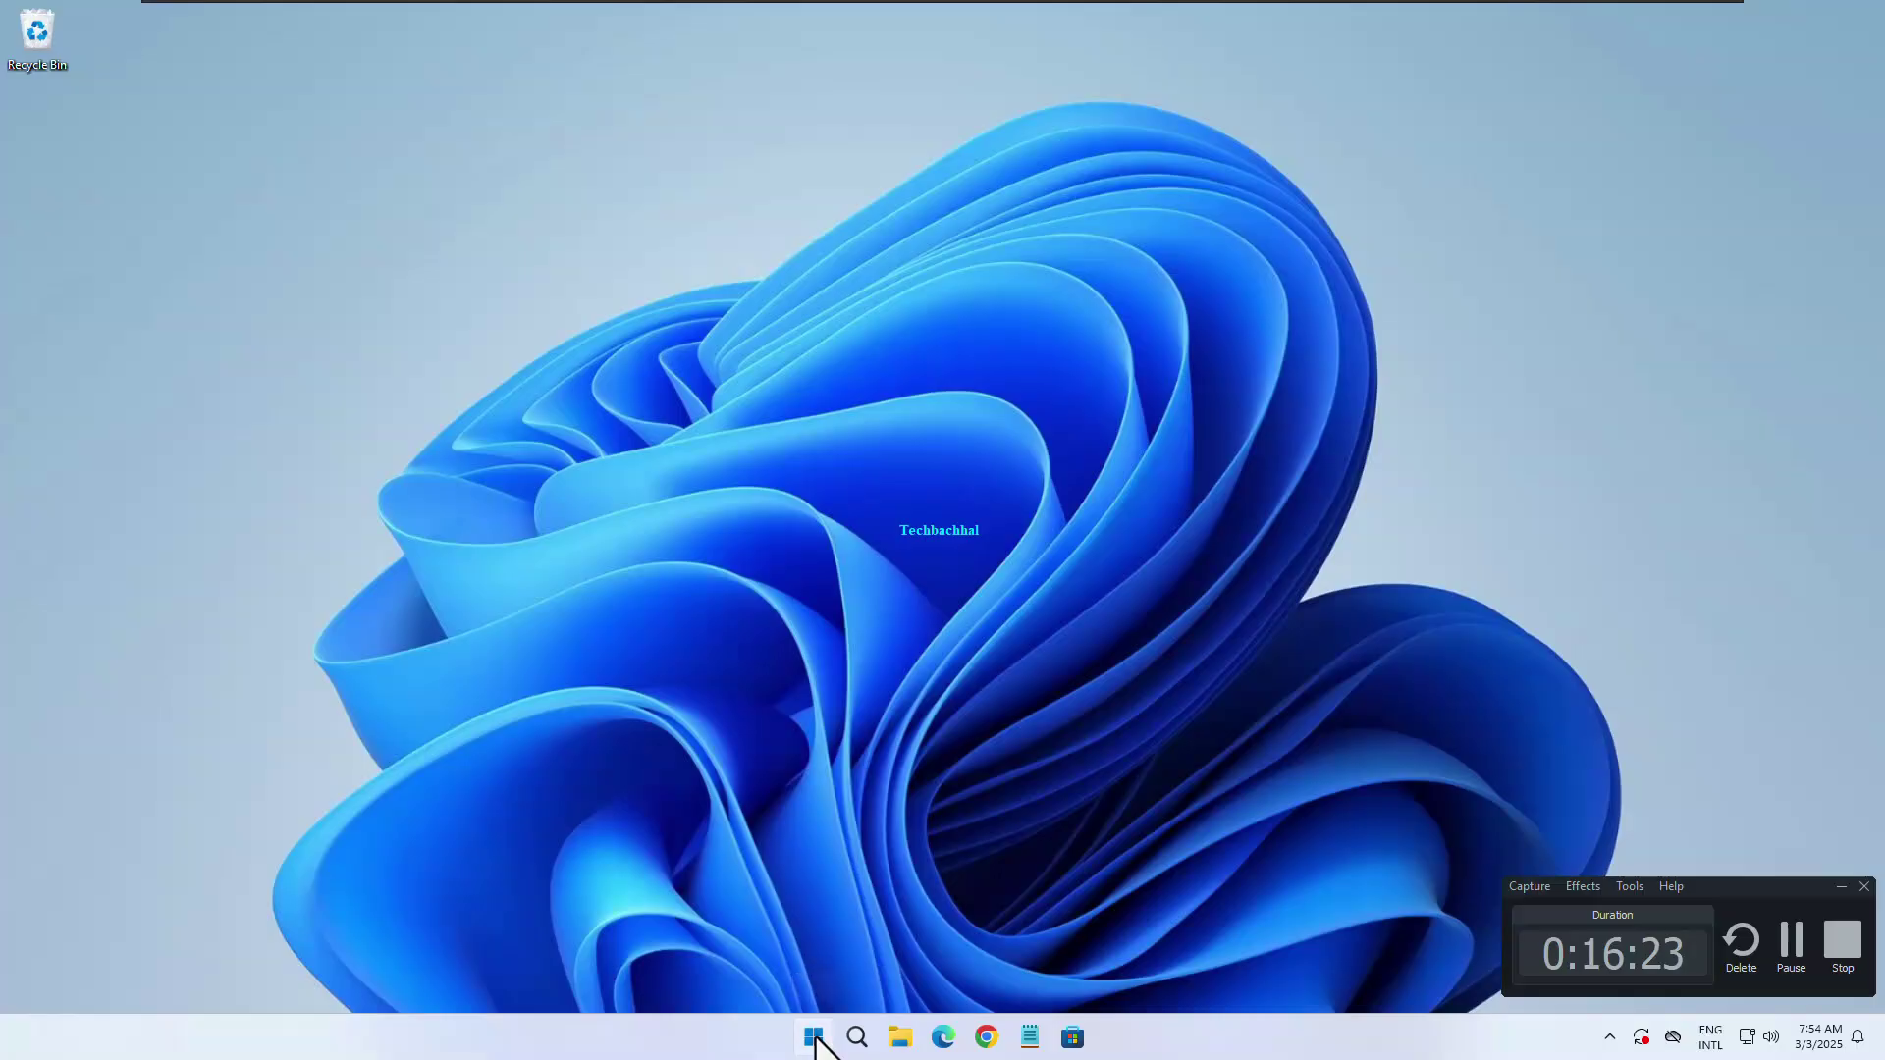
Step: Launch Device Manager from the Start button menu and expand Print queues
{"action": "right_click", "coordinate": [819, 1044]}
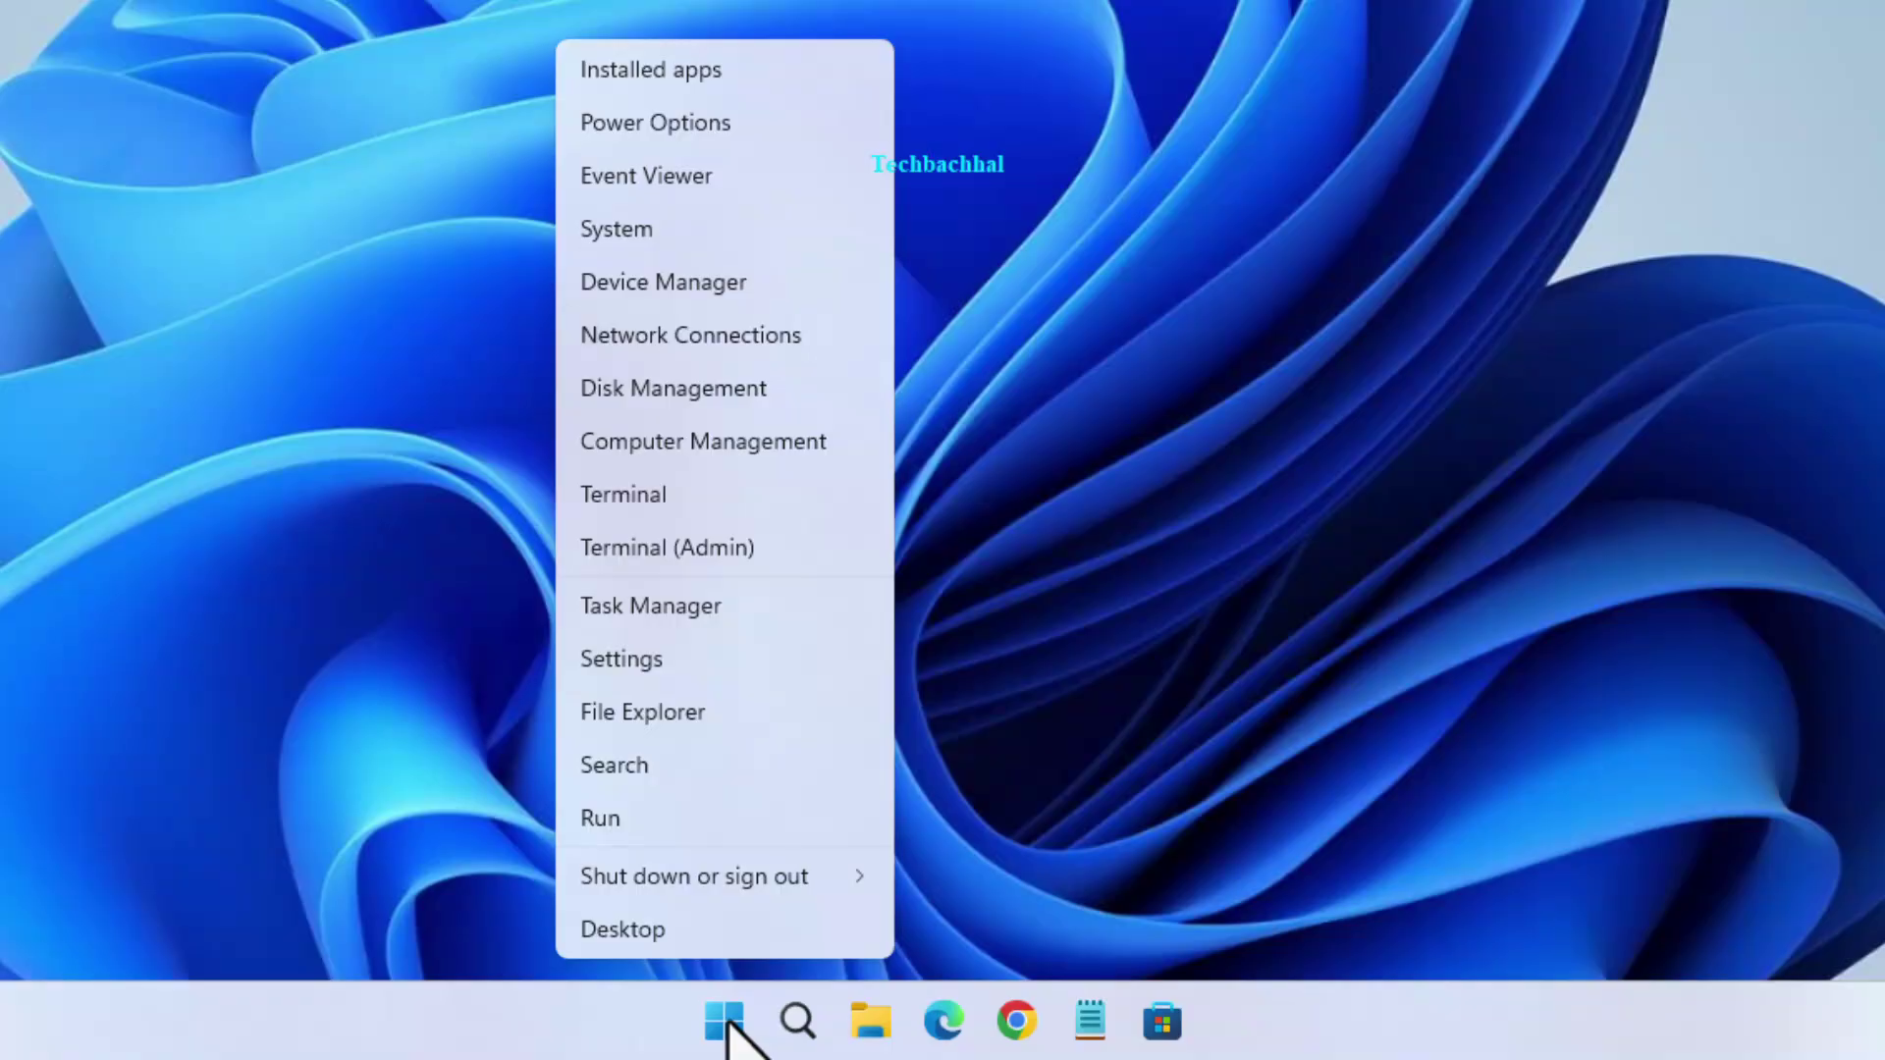
{"action": "left_click", "coordinate": [709, 279]}
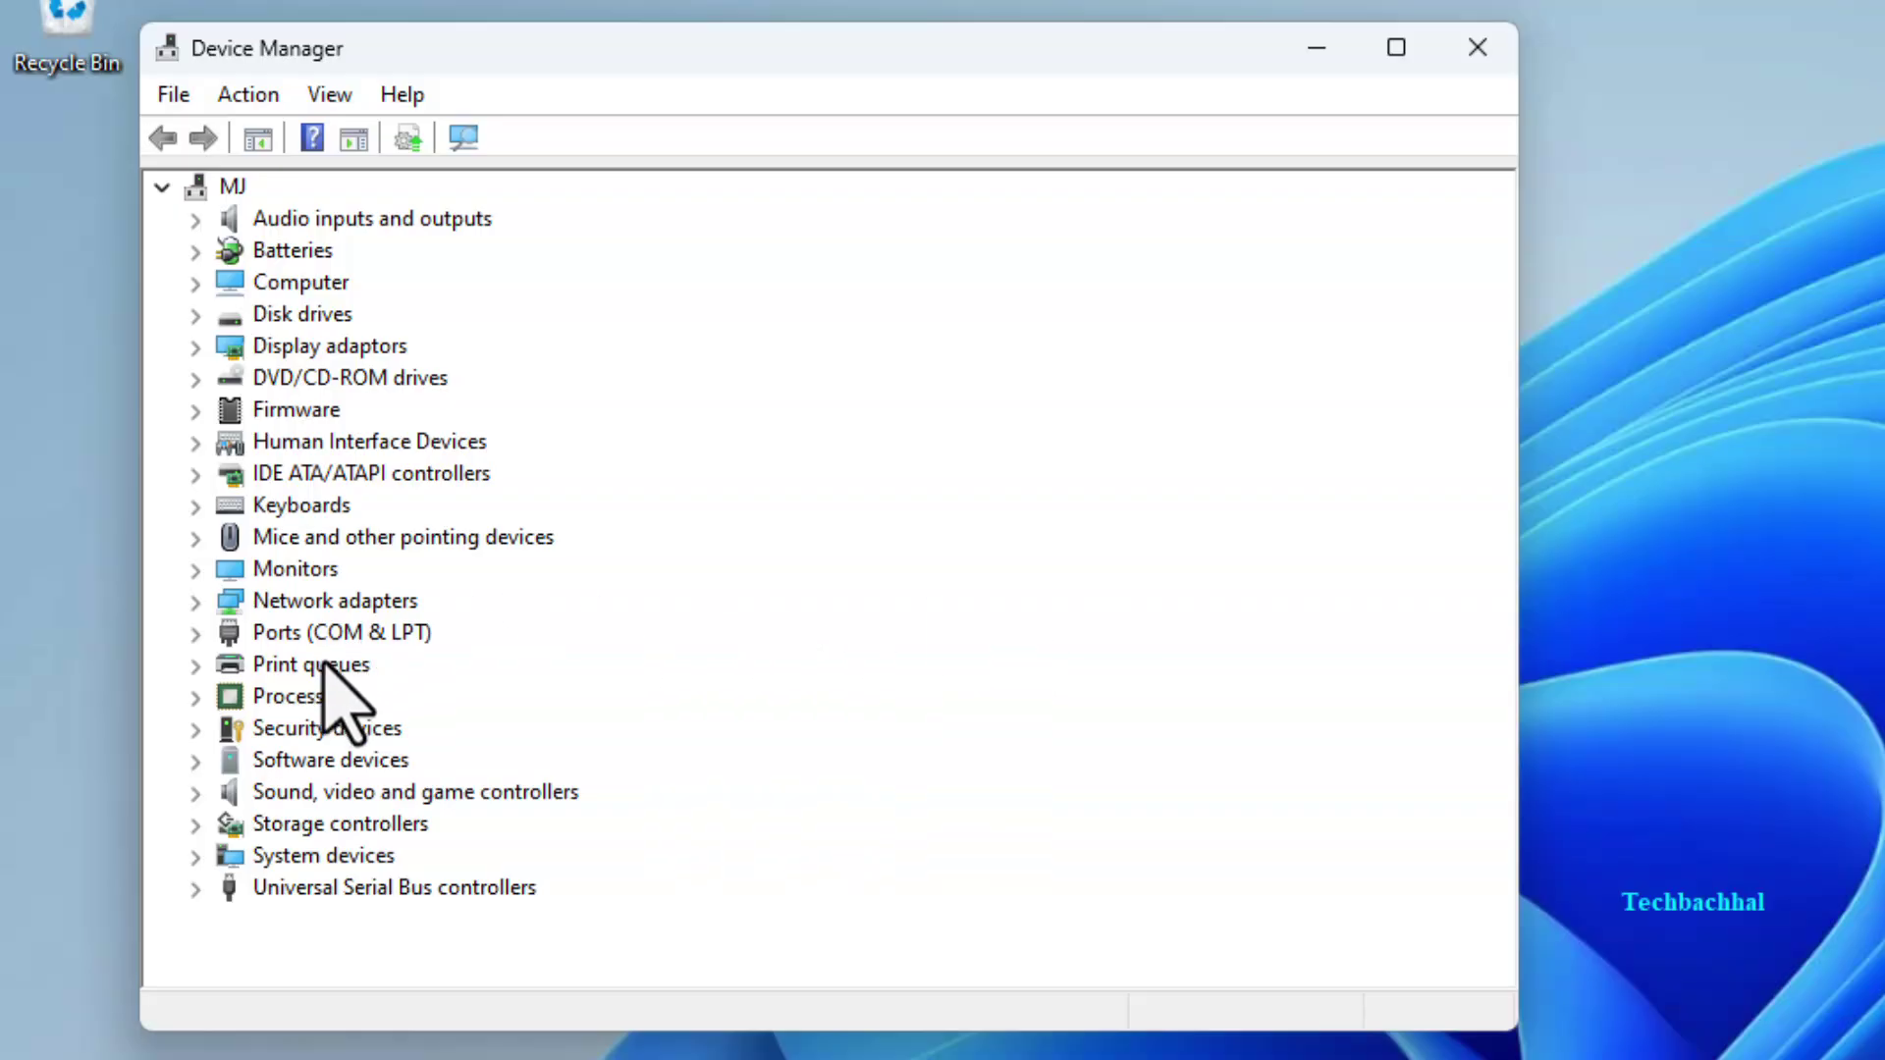
{"action": "left_click", "coordinate": [193, 667]}
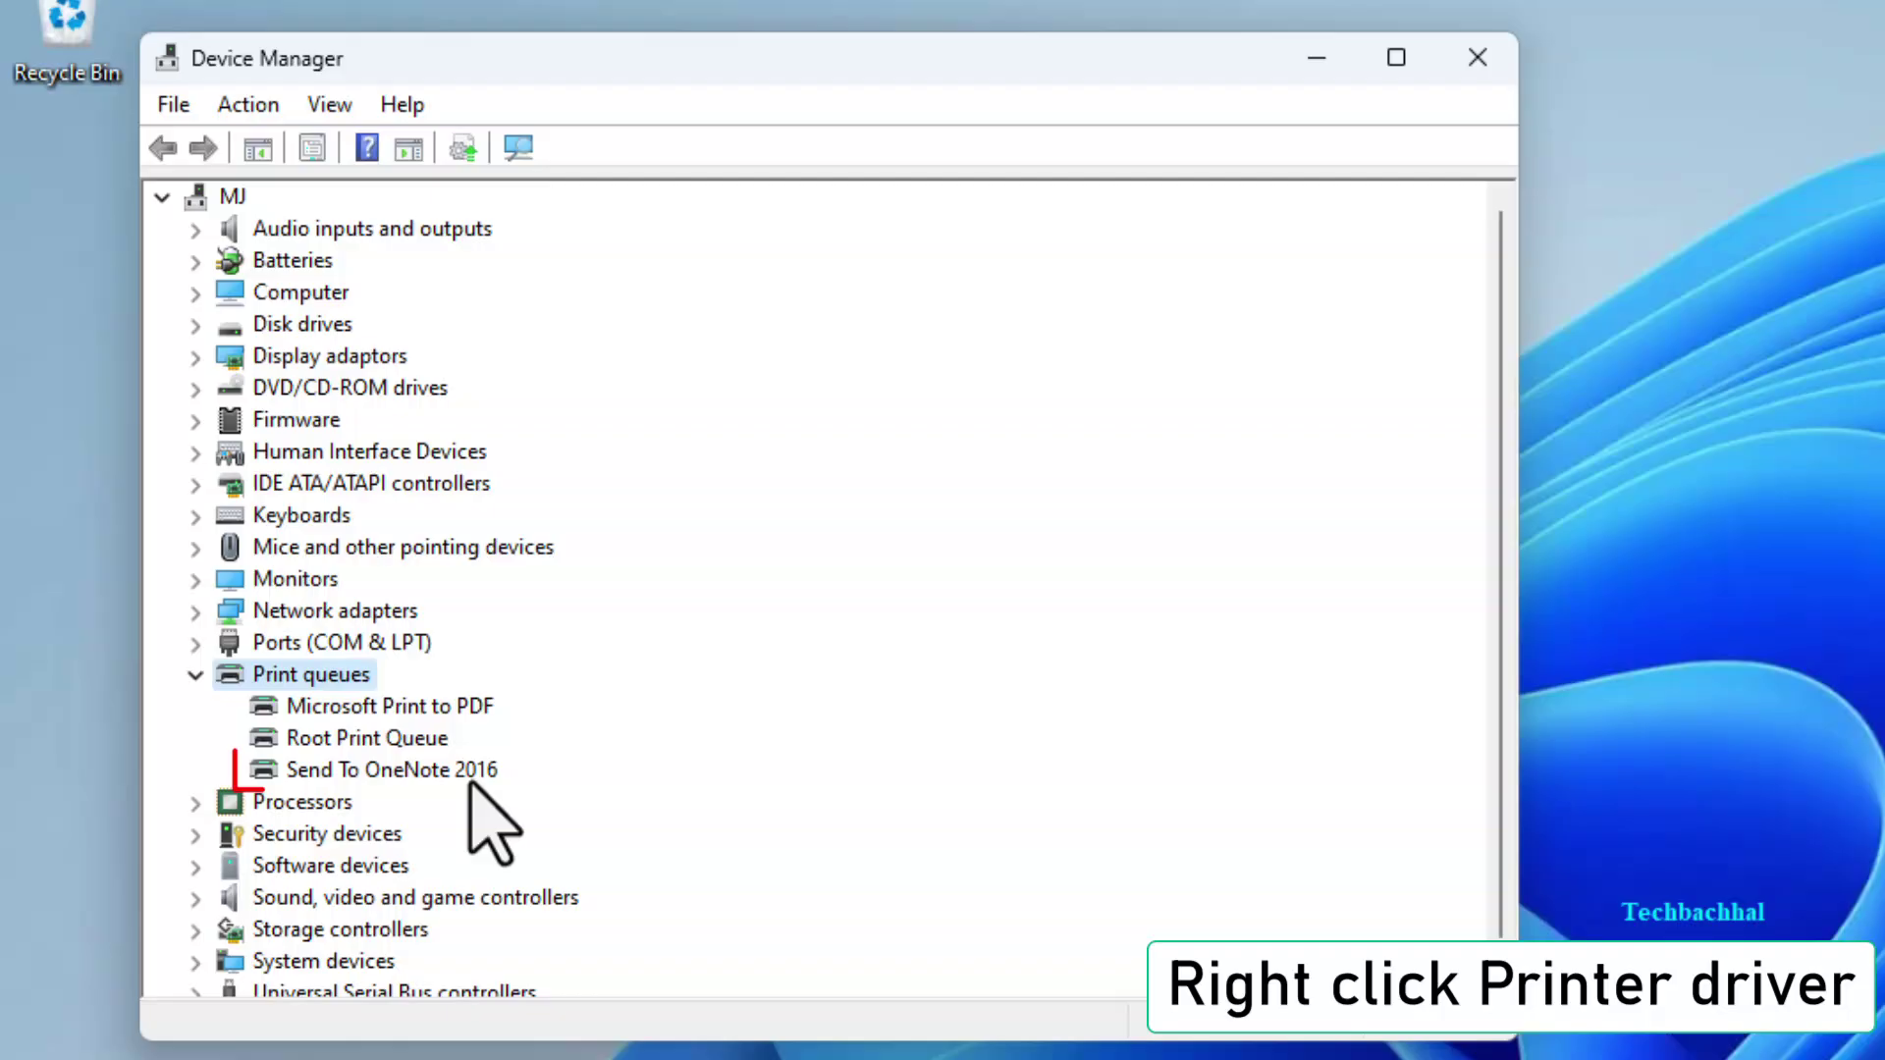
Step: Update the Send To OneNote 2016 driver via automatic search, confirming the best driver is already installed
{"action": "right_click", "coordinate": [476, 766]}
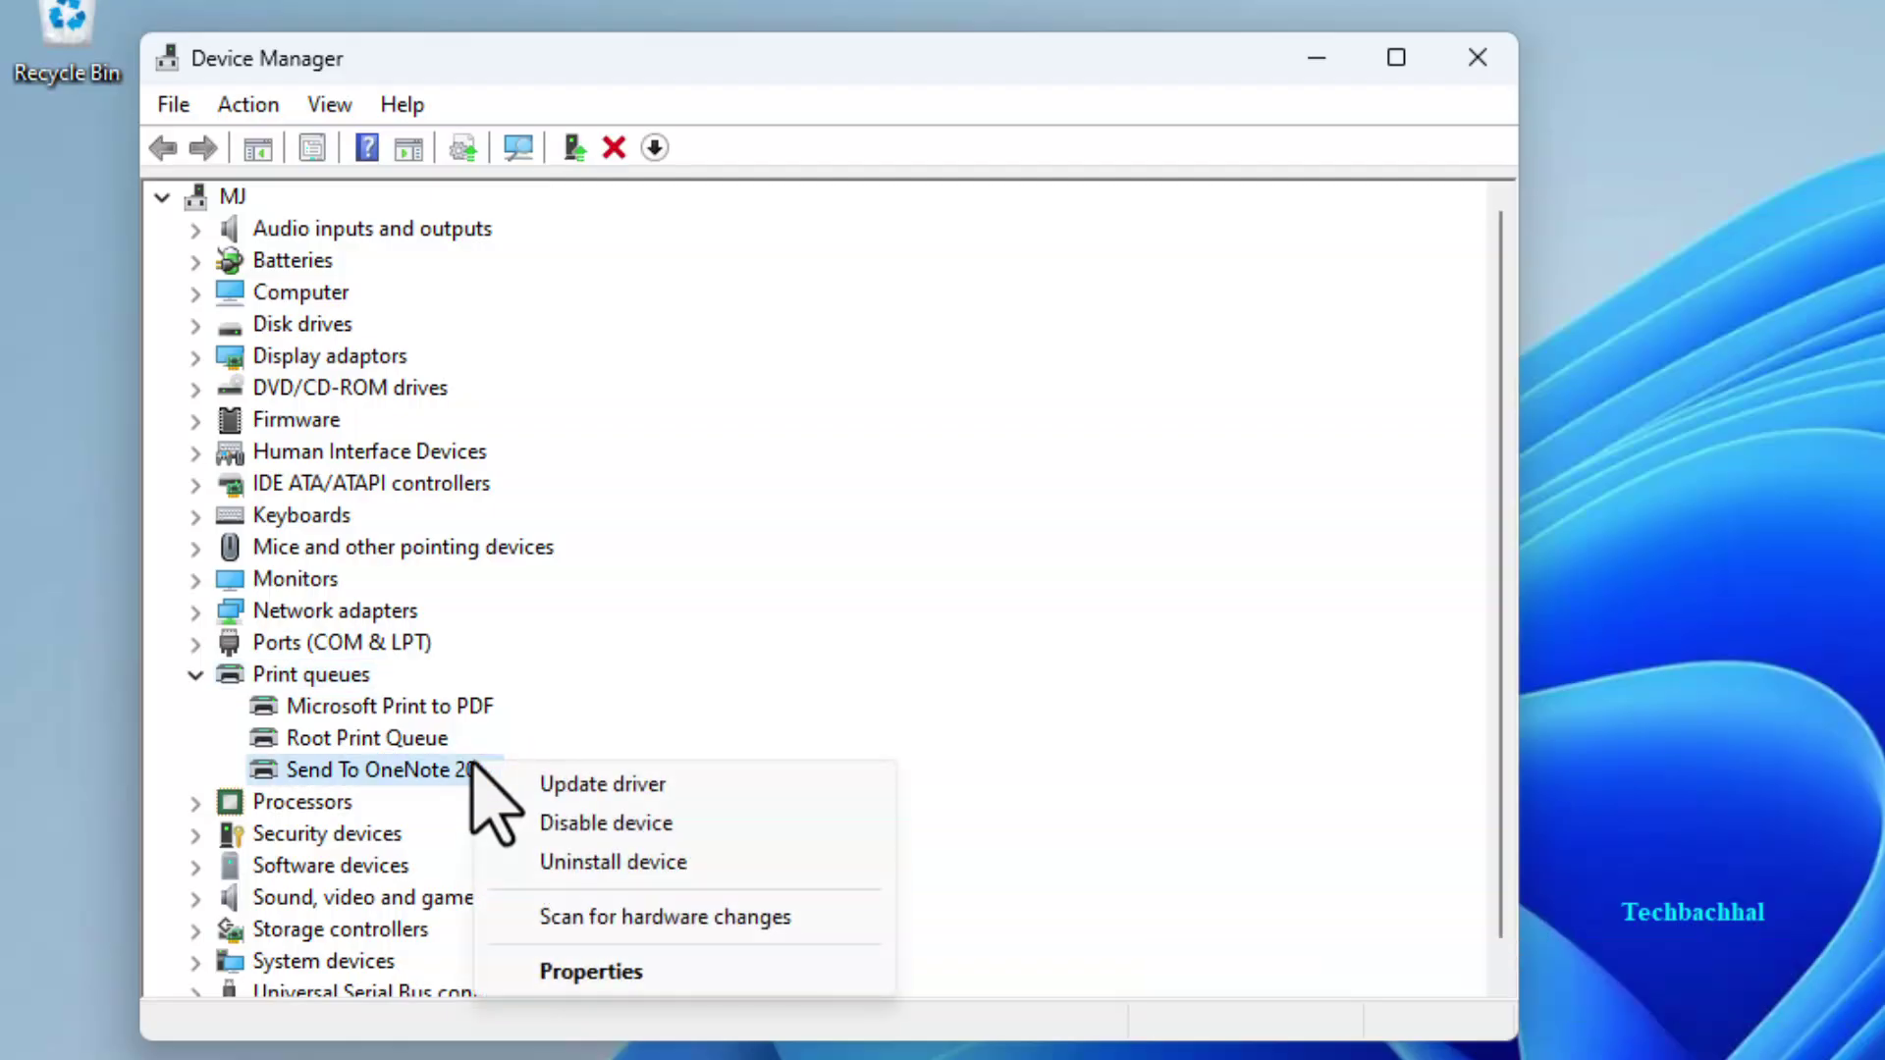
{"action": "left_click", "coordinate": [636, 767]}
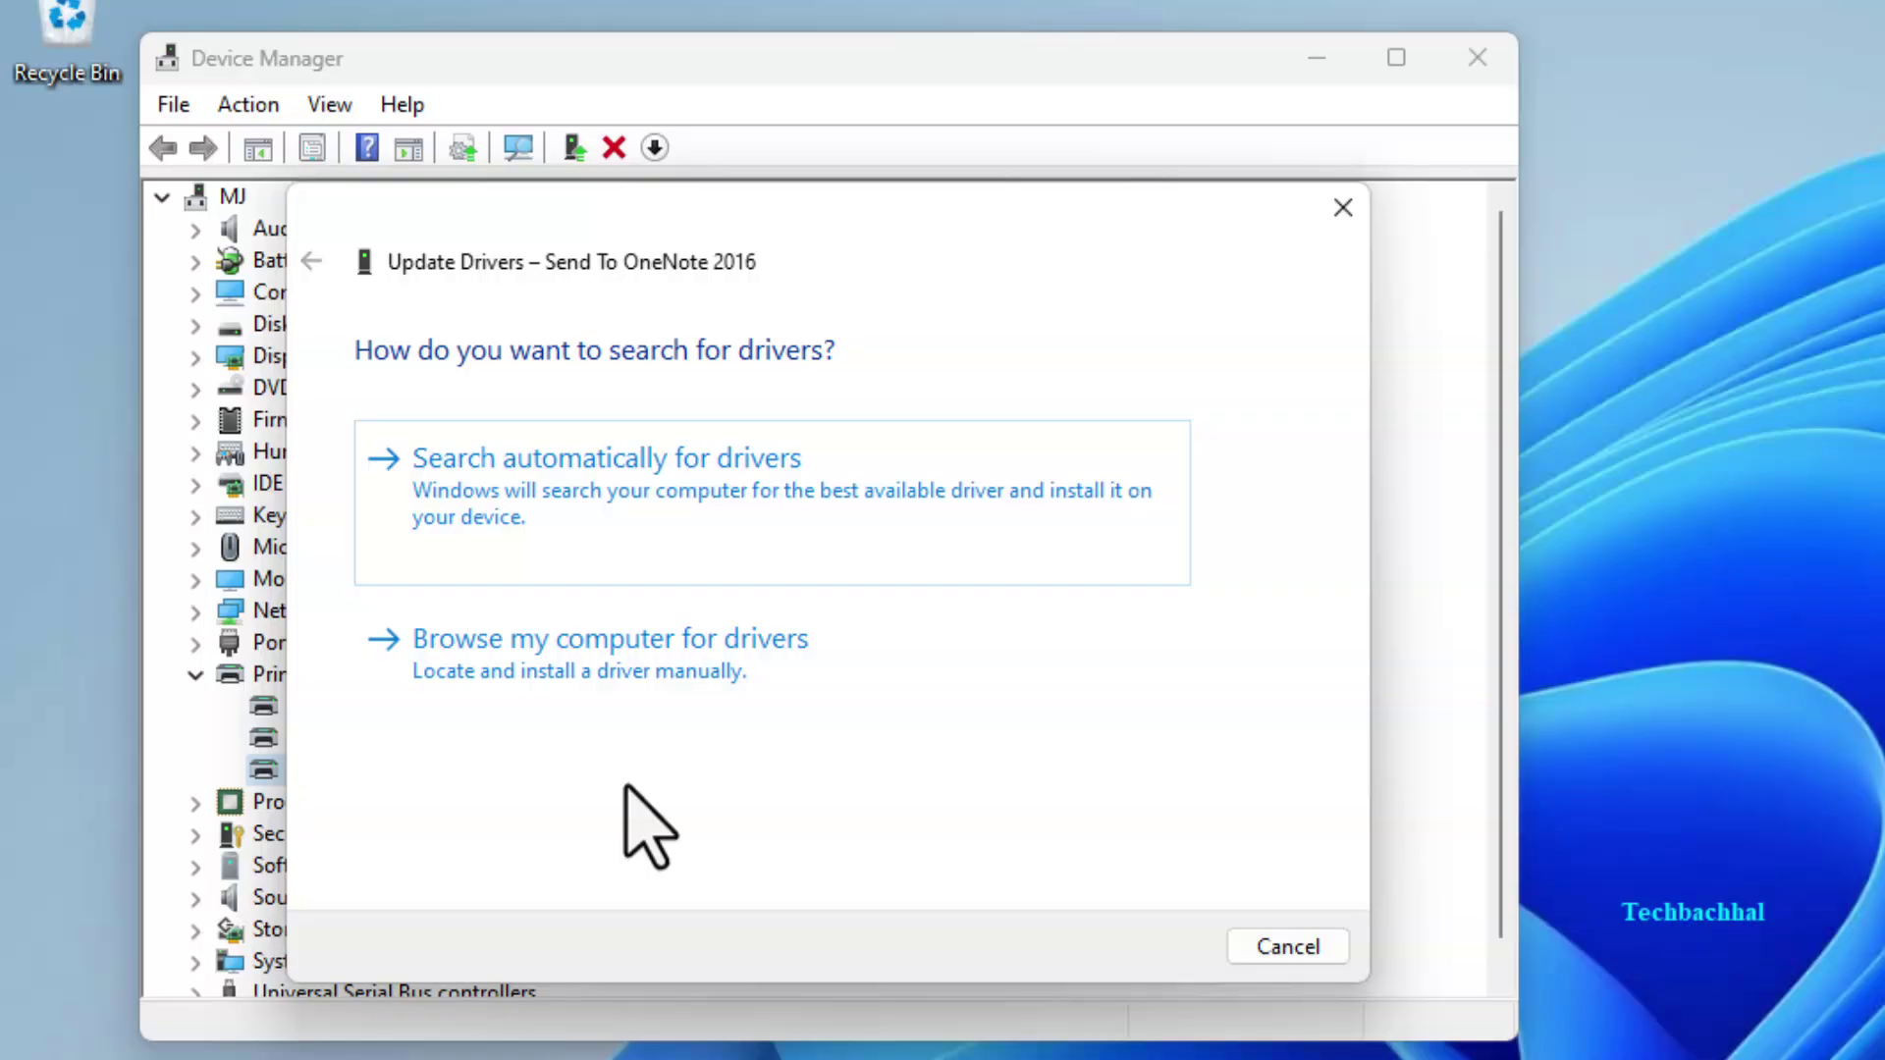
{"action": "left_click", "coordinate": [564, 472]}
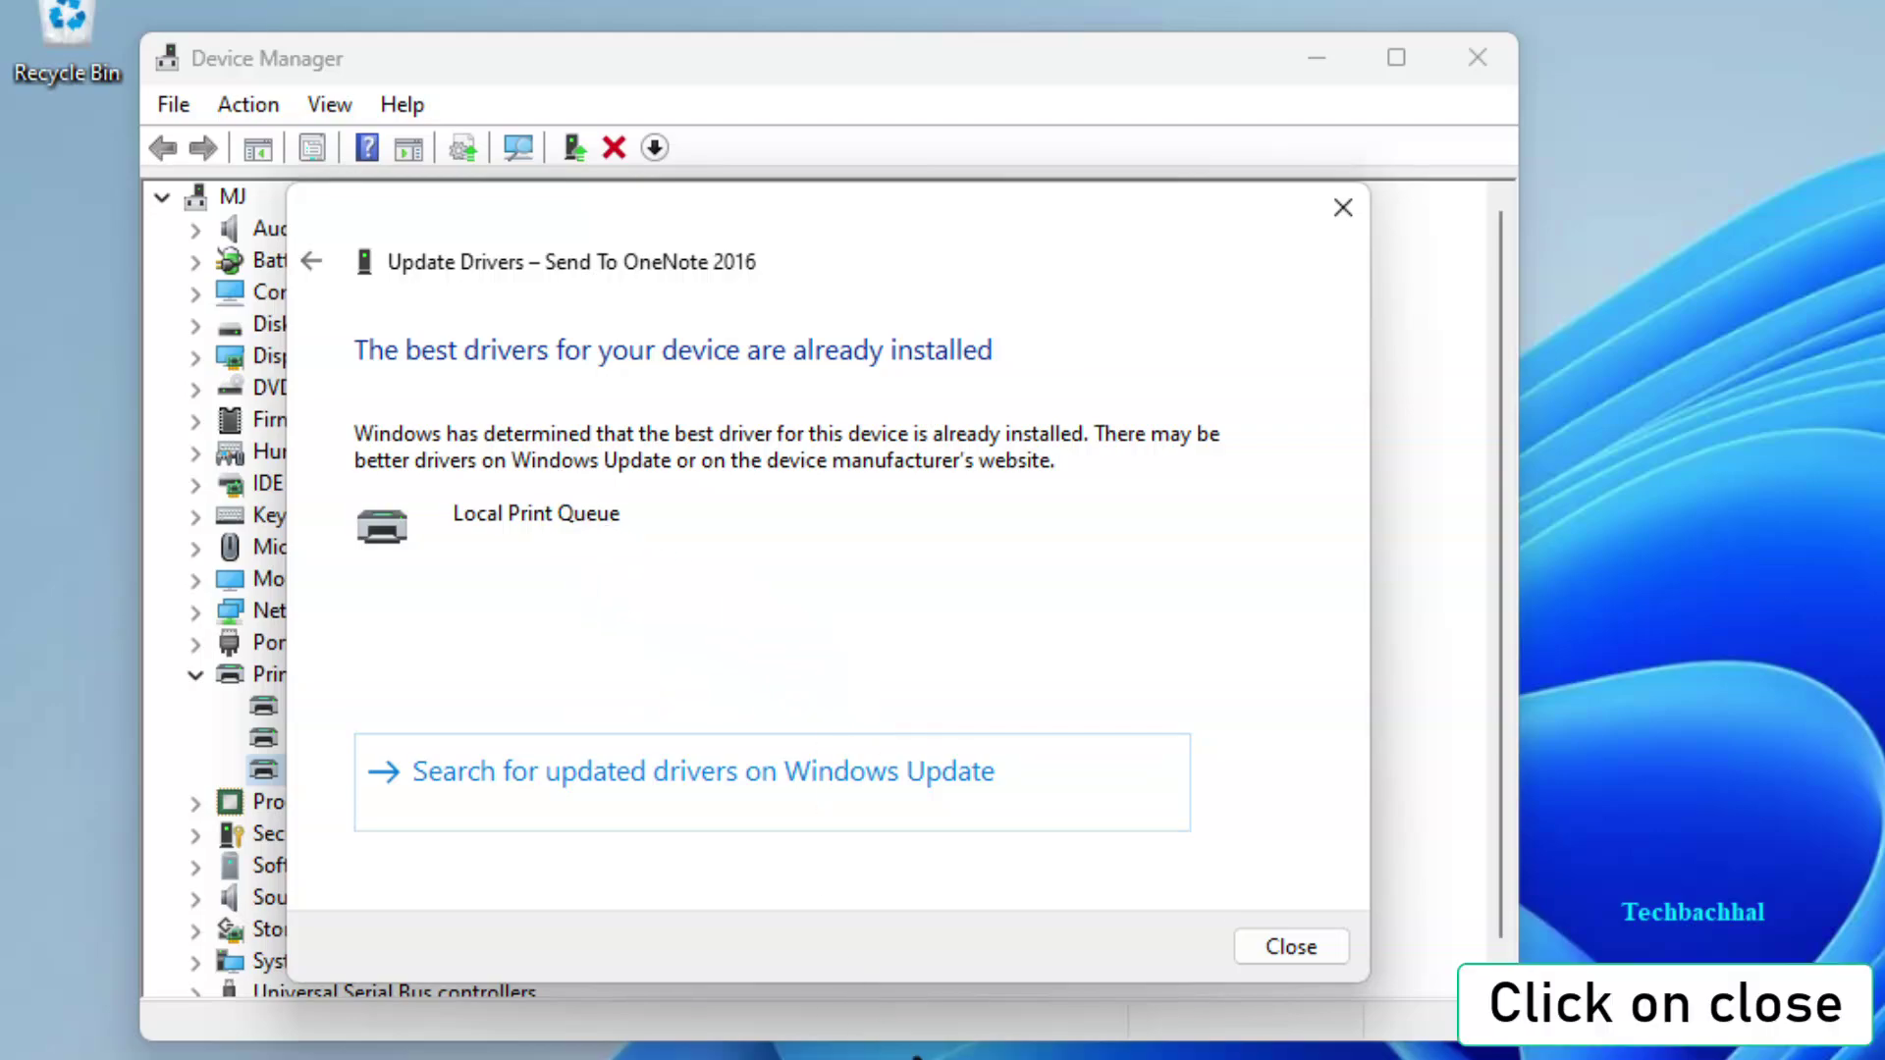
{"action": "left_click", "coordinate": [1290, 946]}
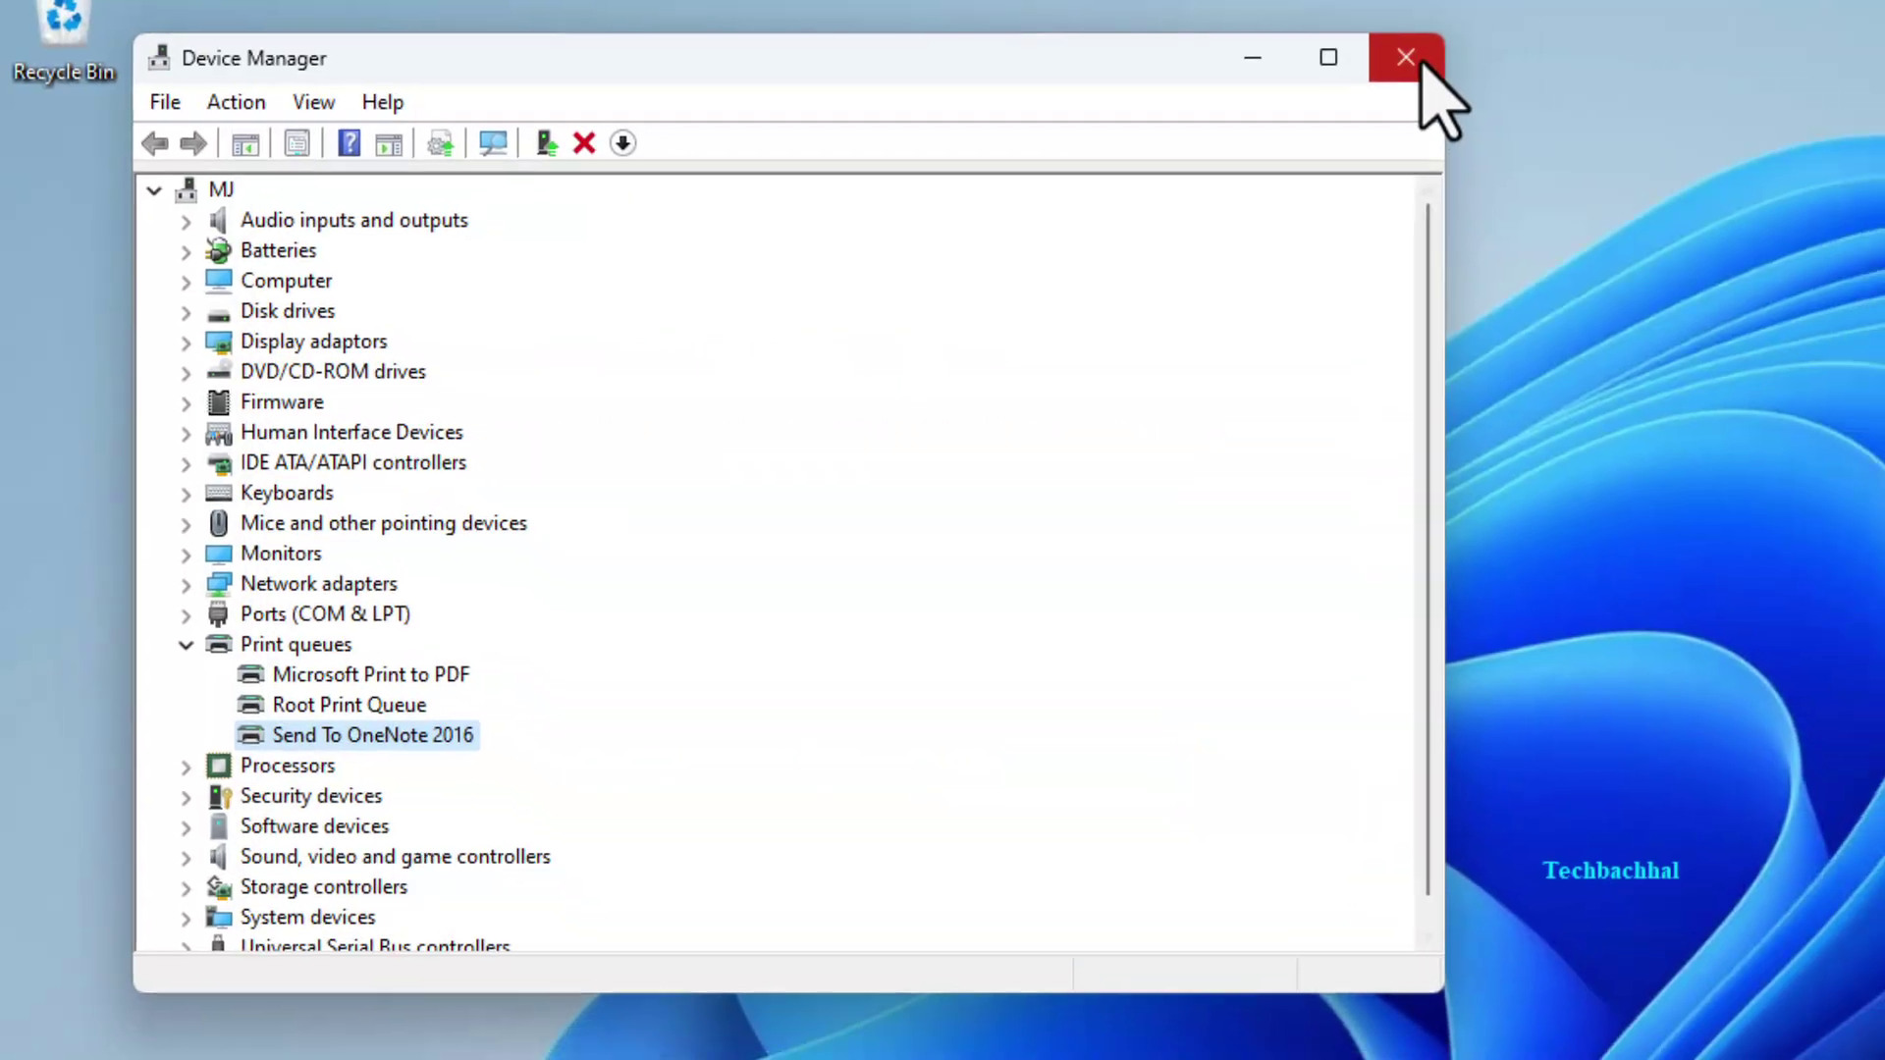
Step: Close Device Manager and bring up Windows search to look for Services
{"action": "left_click", "coordinate": [1422, 67]}
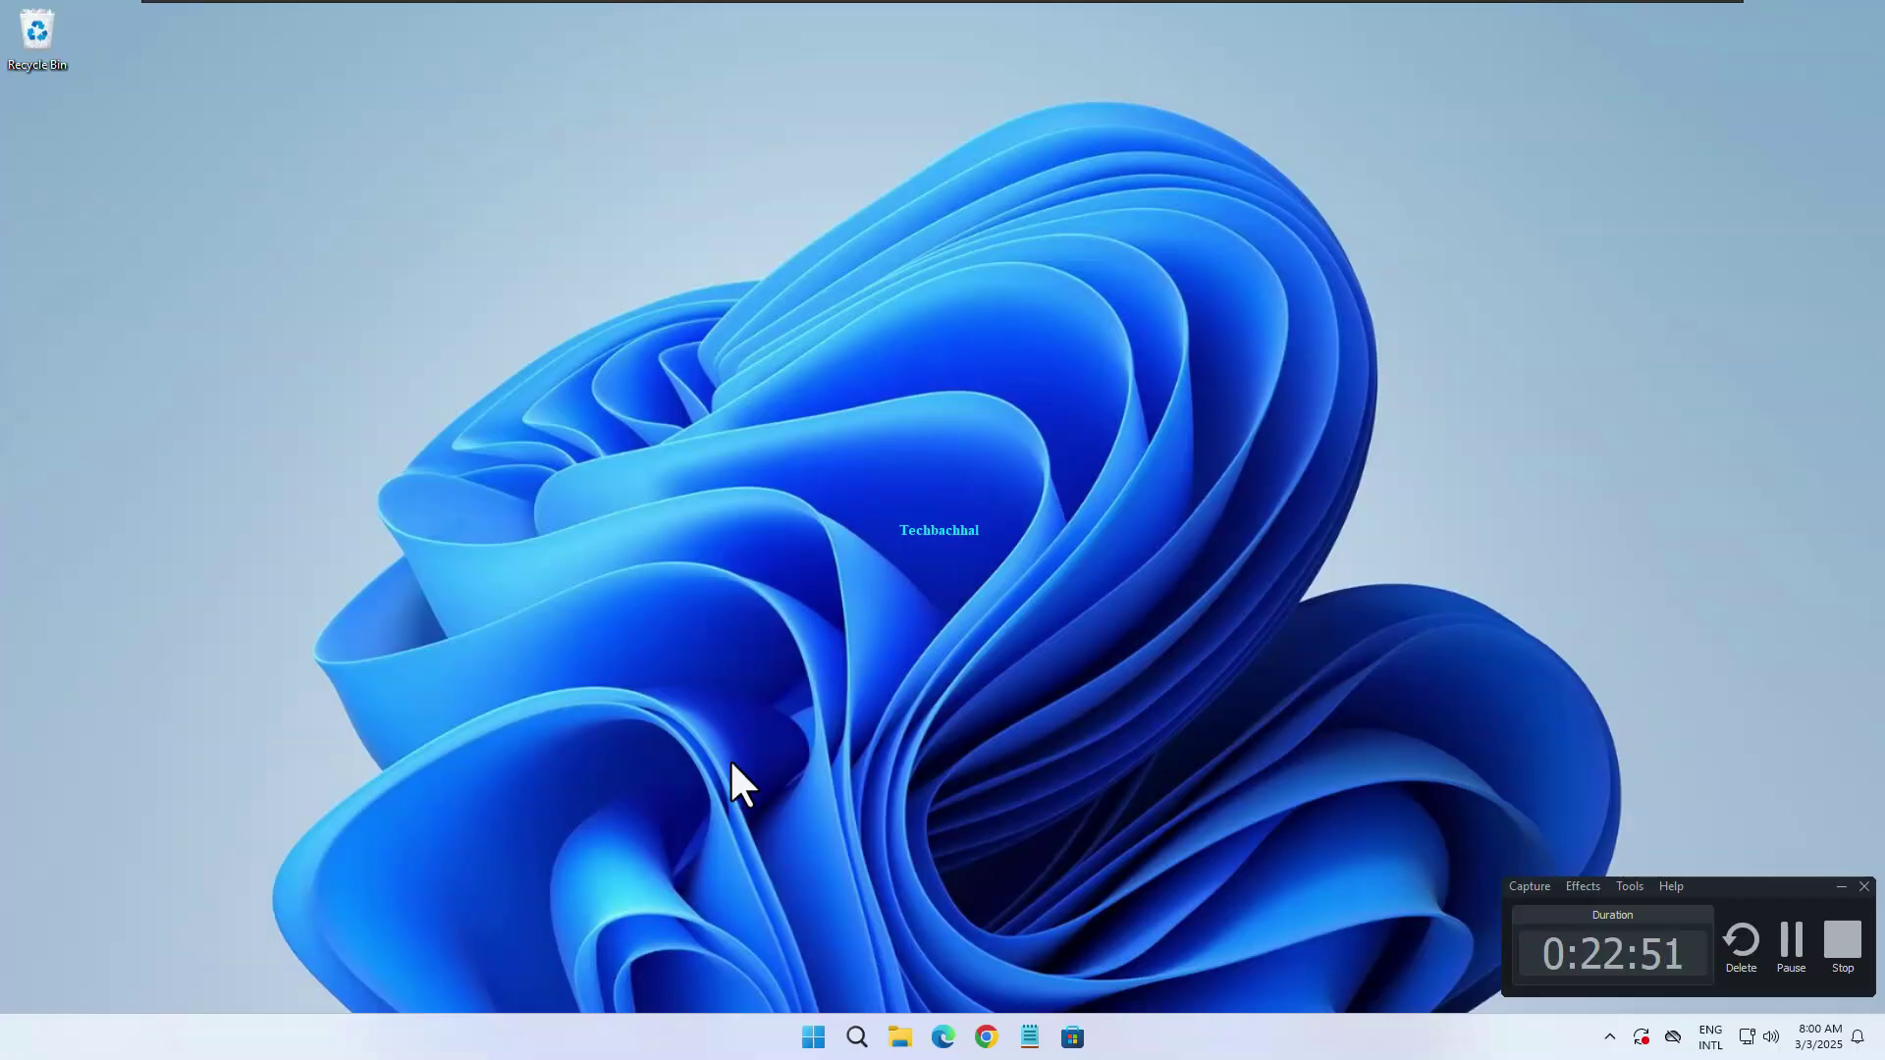
{"action": "left_click", "coordinate": [855, 1037]}
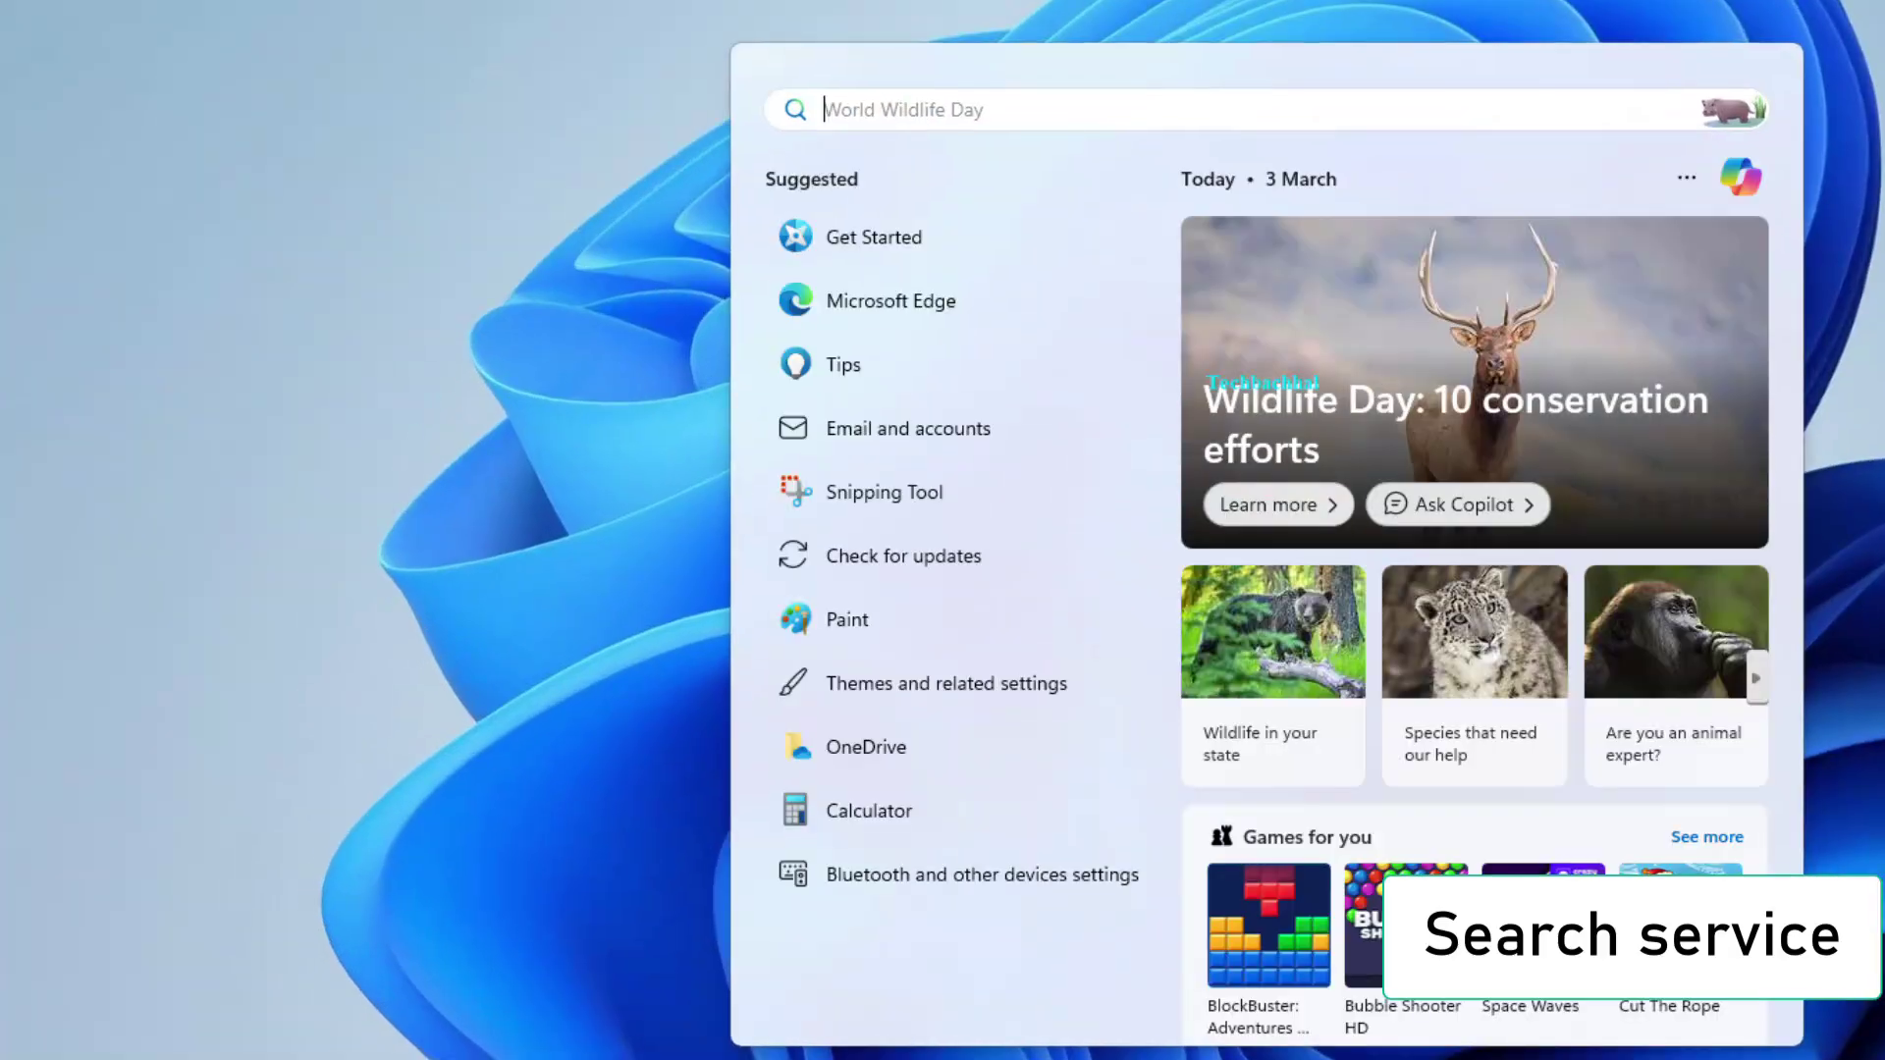
{"action": "type", "text": "ser"}
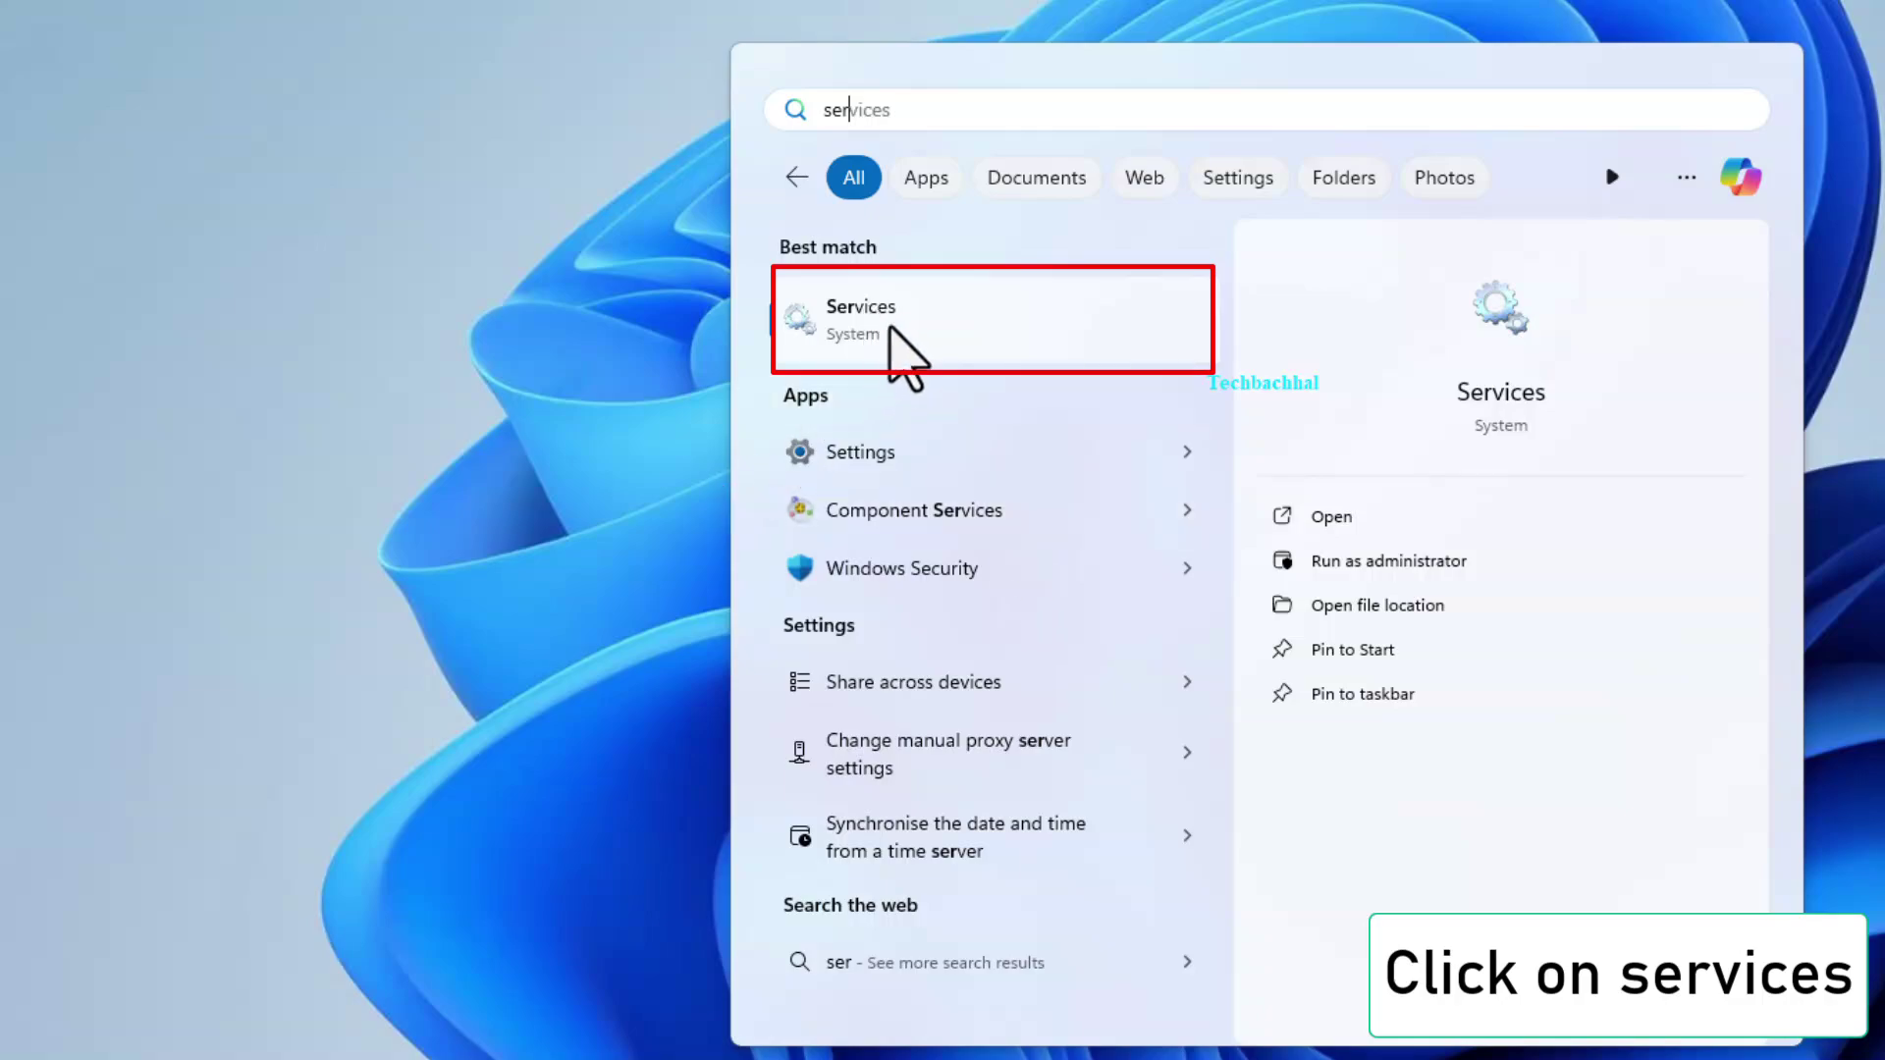
Step: In the Services console, change BranchCache's Startup type to Automatic, apply and confirm
{"action": "left_click", "coordinate": [883, 342]}
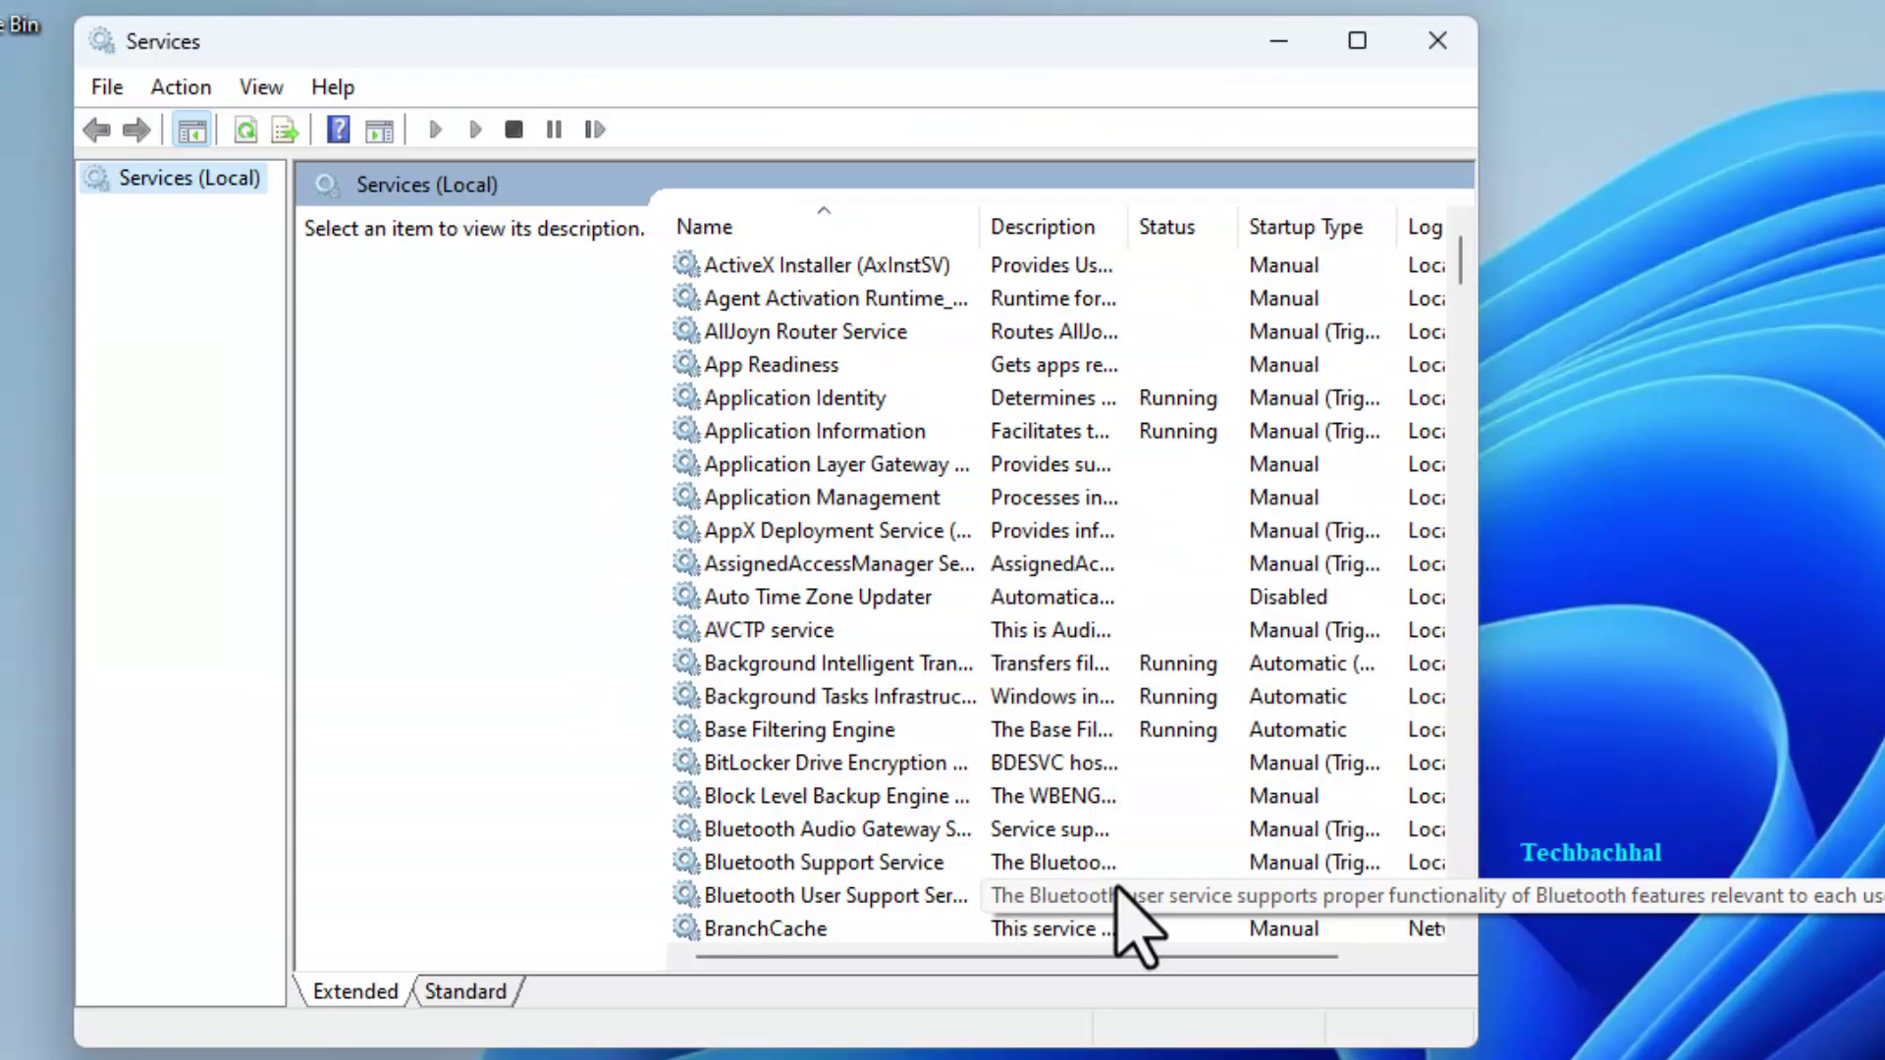
{"action": "scroll", "coordinate": [1155, 710], "scroll_direction": "down", "scroll_amount": 2}
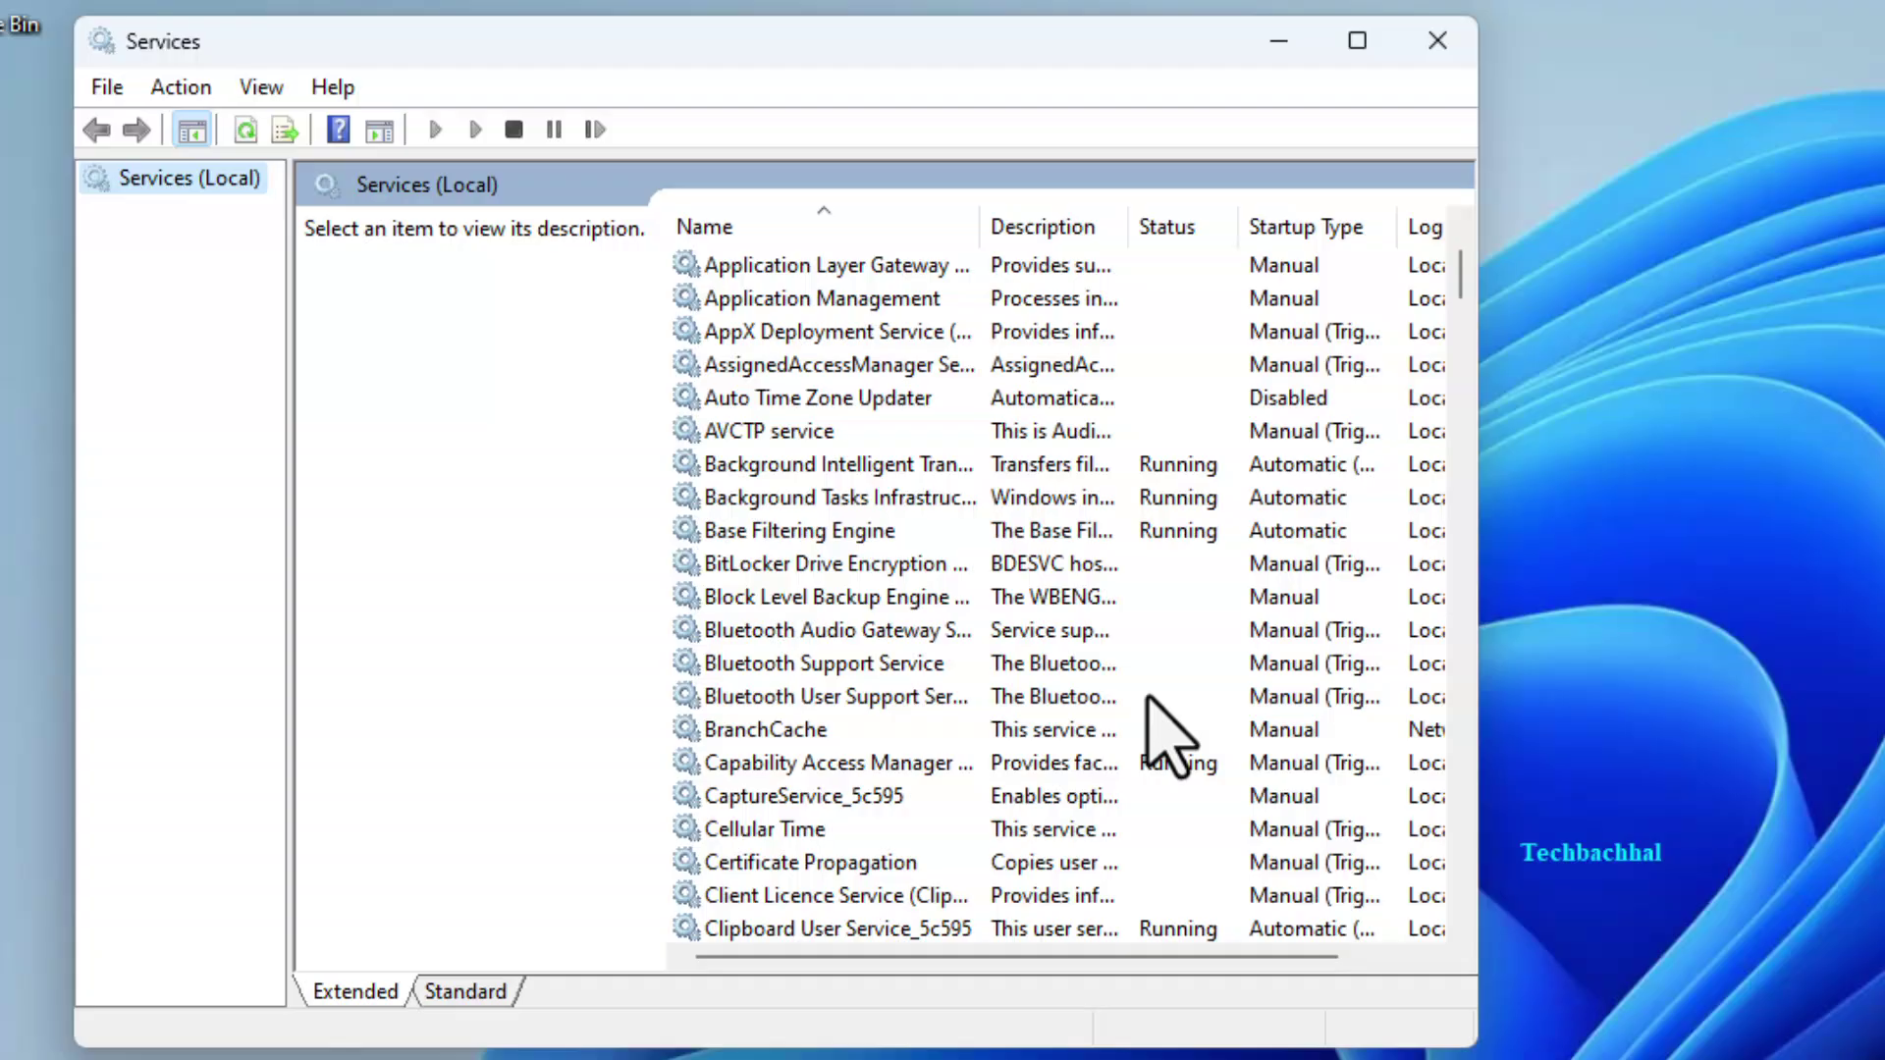
{"action": "left_click", "coordinate": [789, 735]}
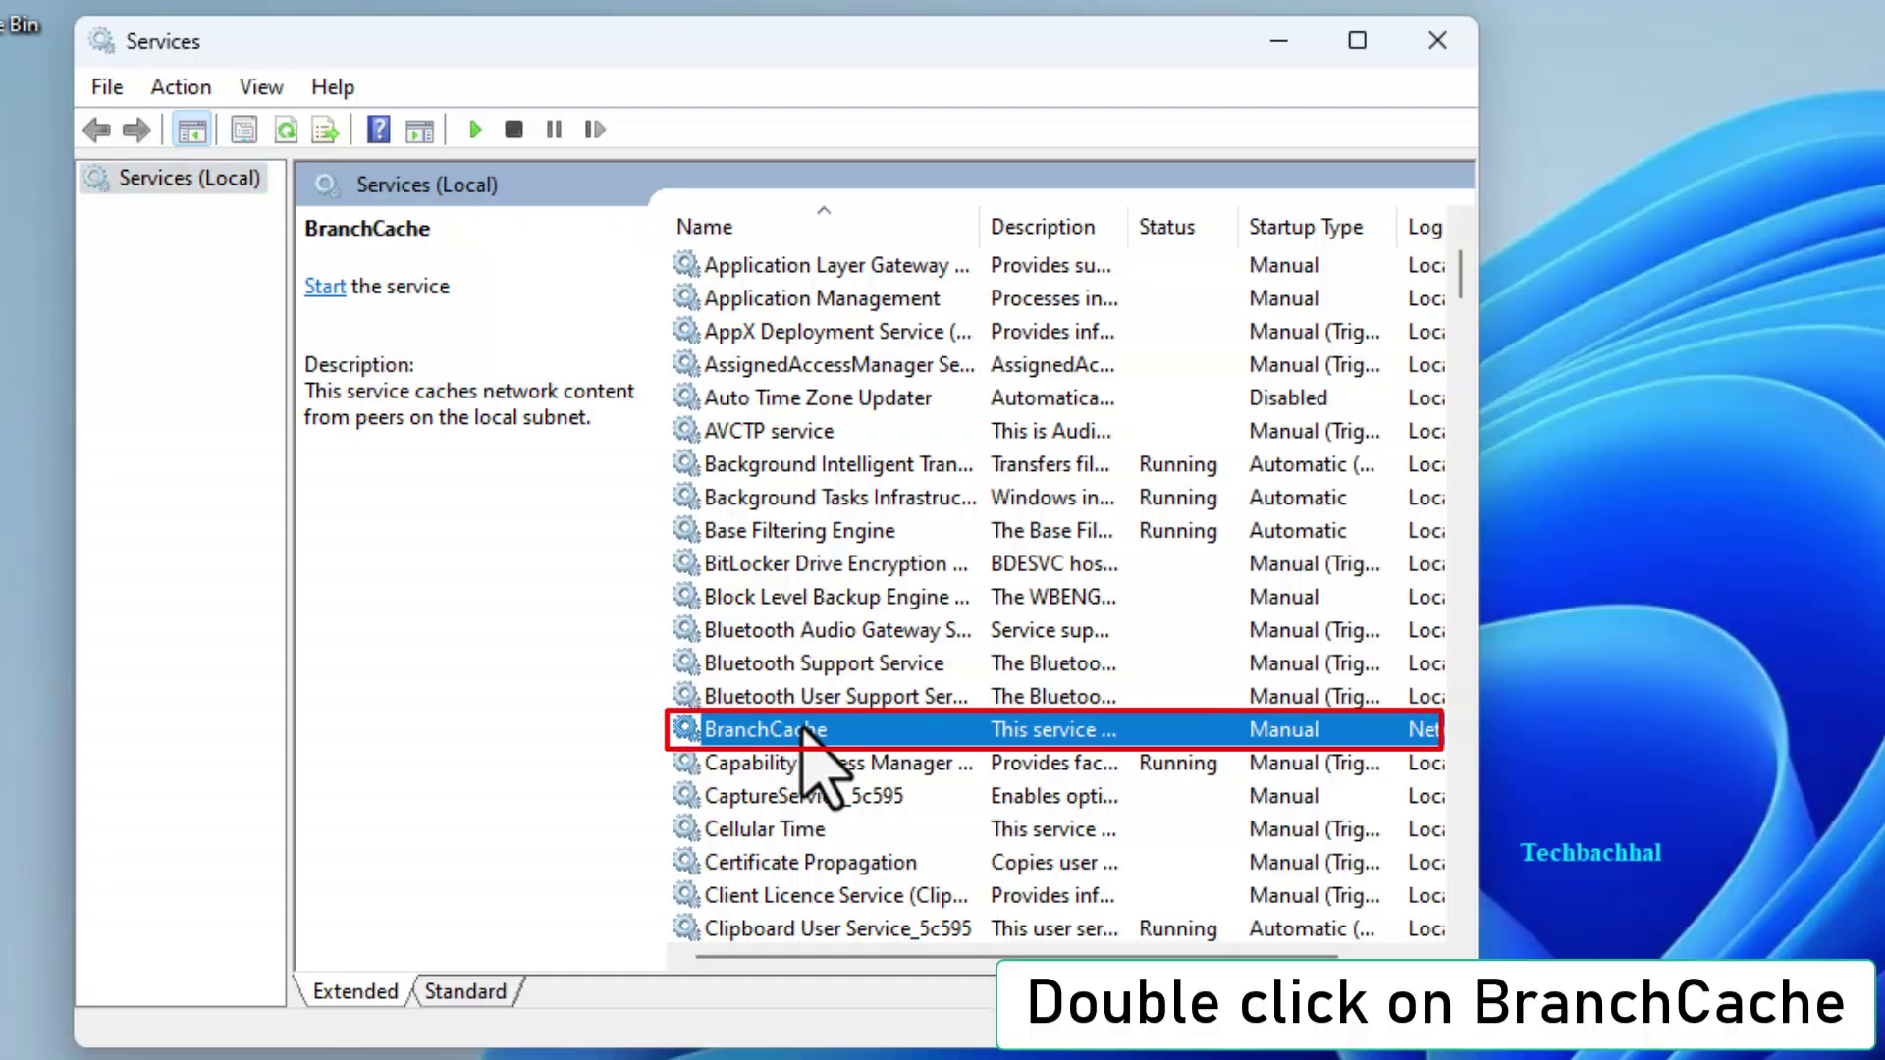
{"action": "double_click", "coordinate": [808, 731]}
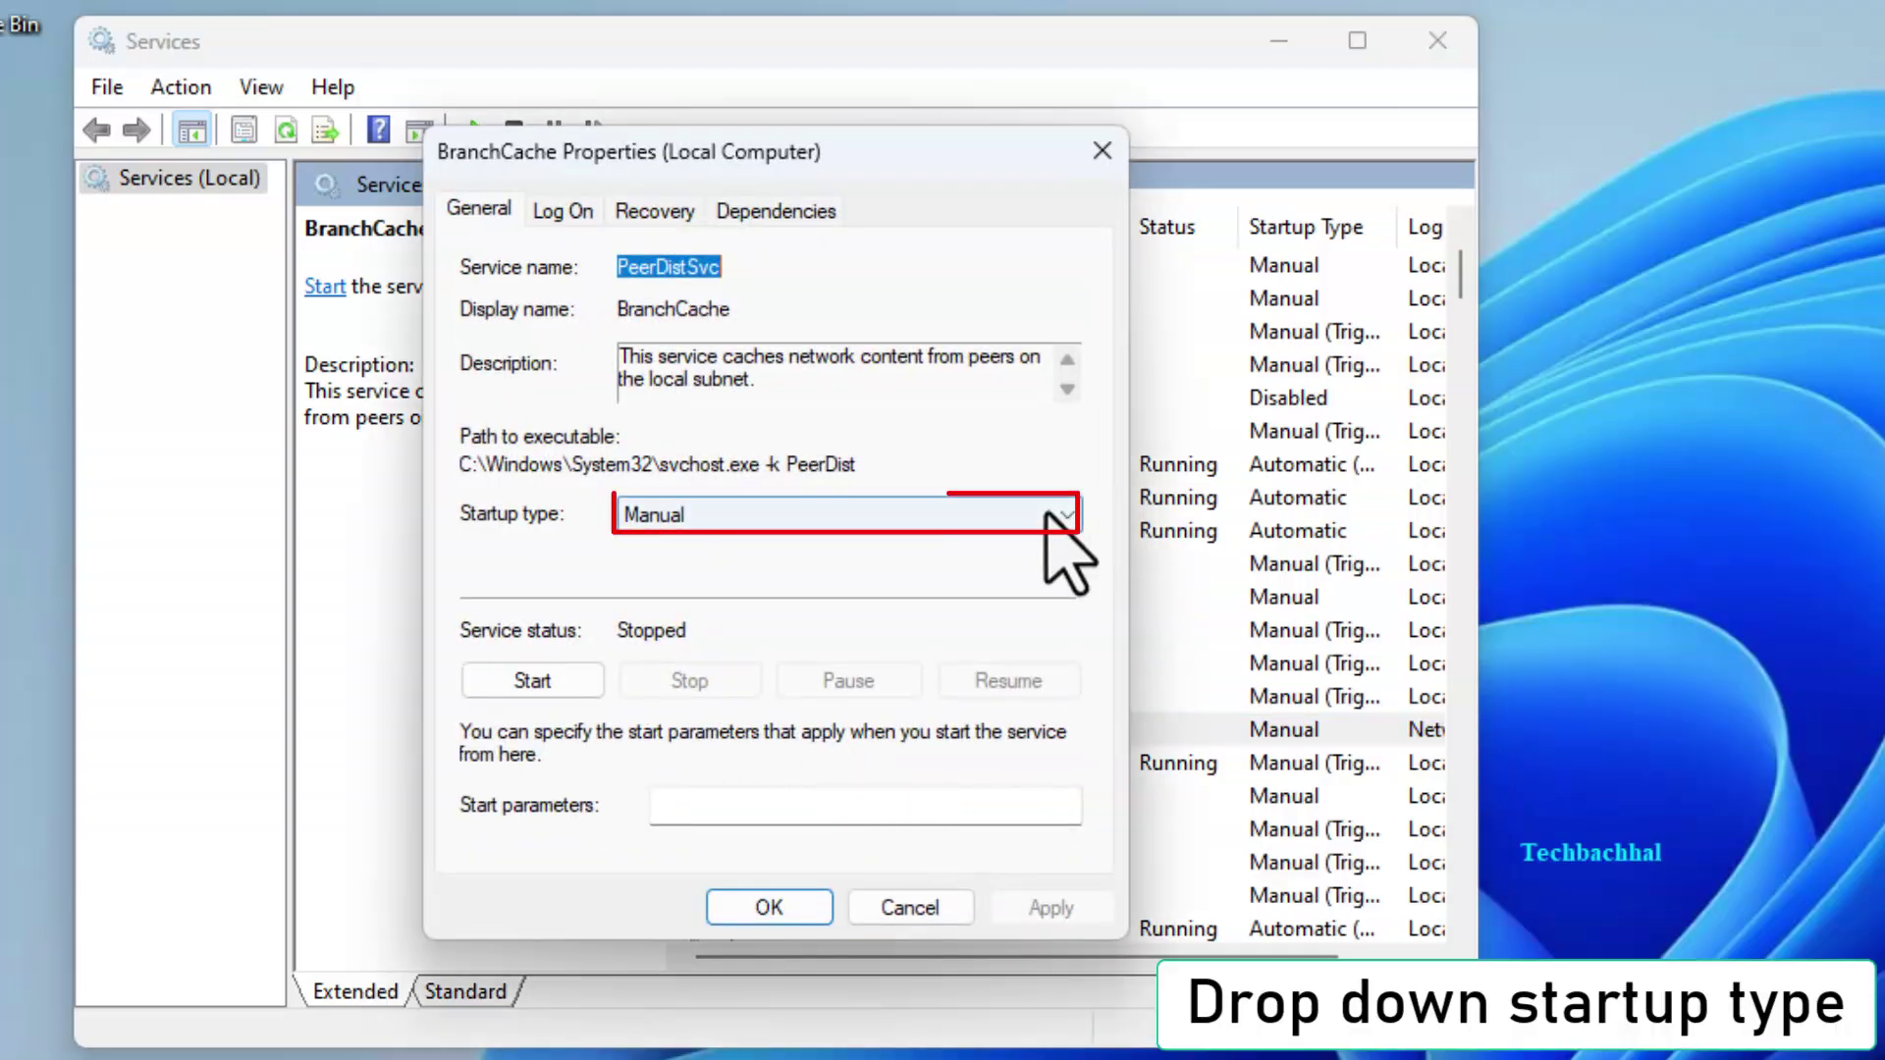
{"action": "left_click", "coordinate": [1068, 519]}
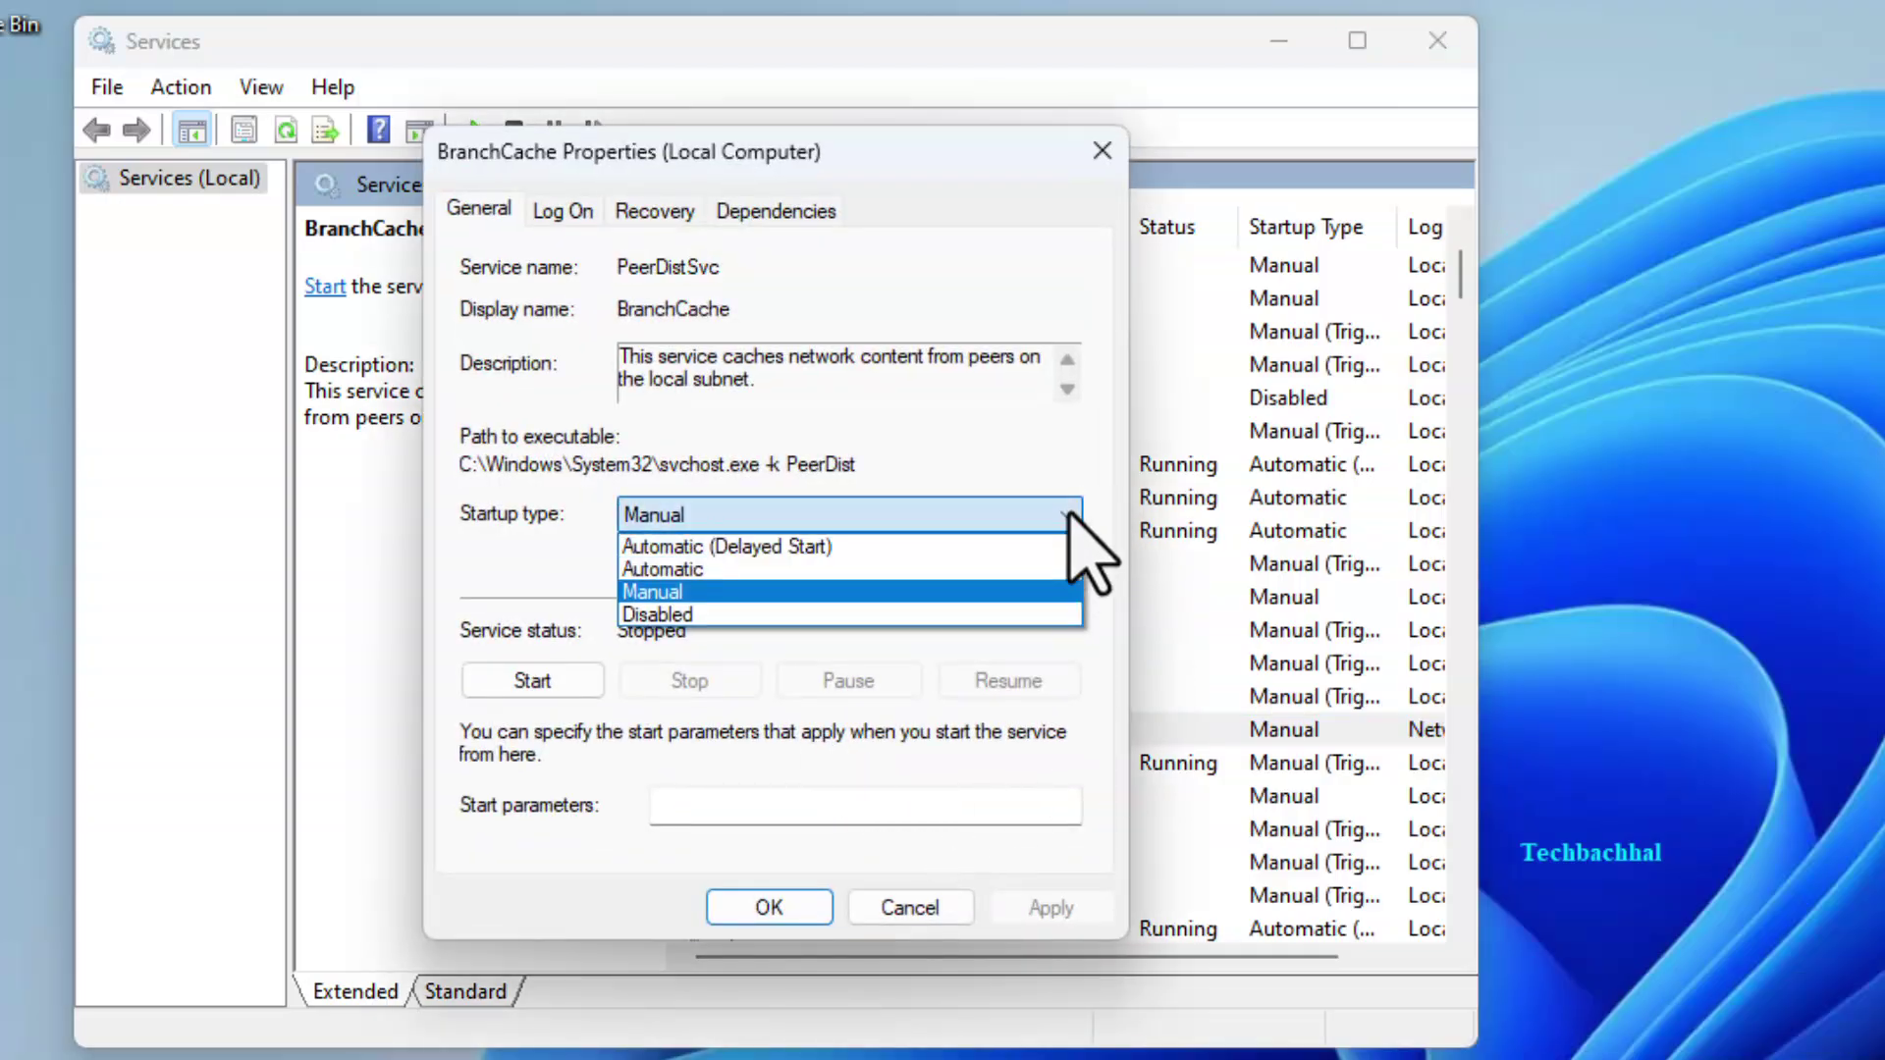
{"action": "left_click", "coordinate": [682, 569]}
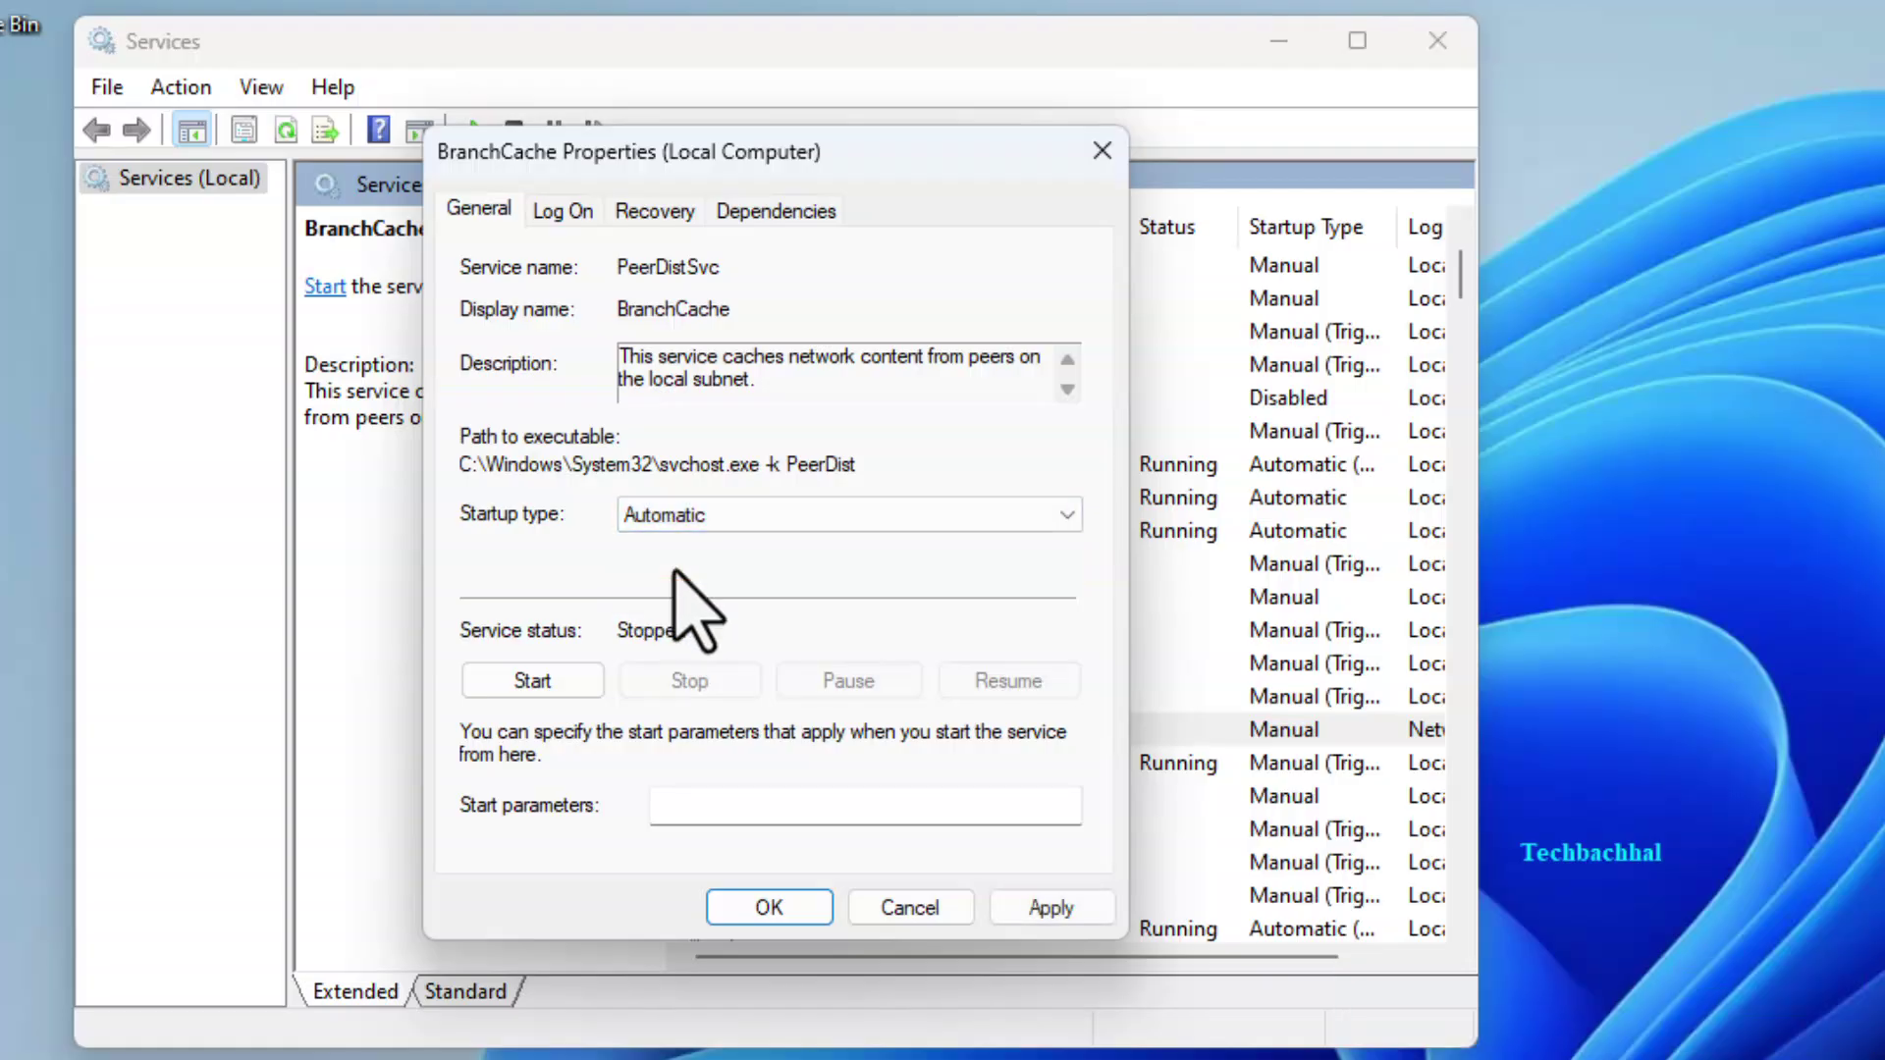
{"action": "left_click", "coordinate": [1055, 913]}
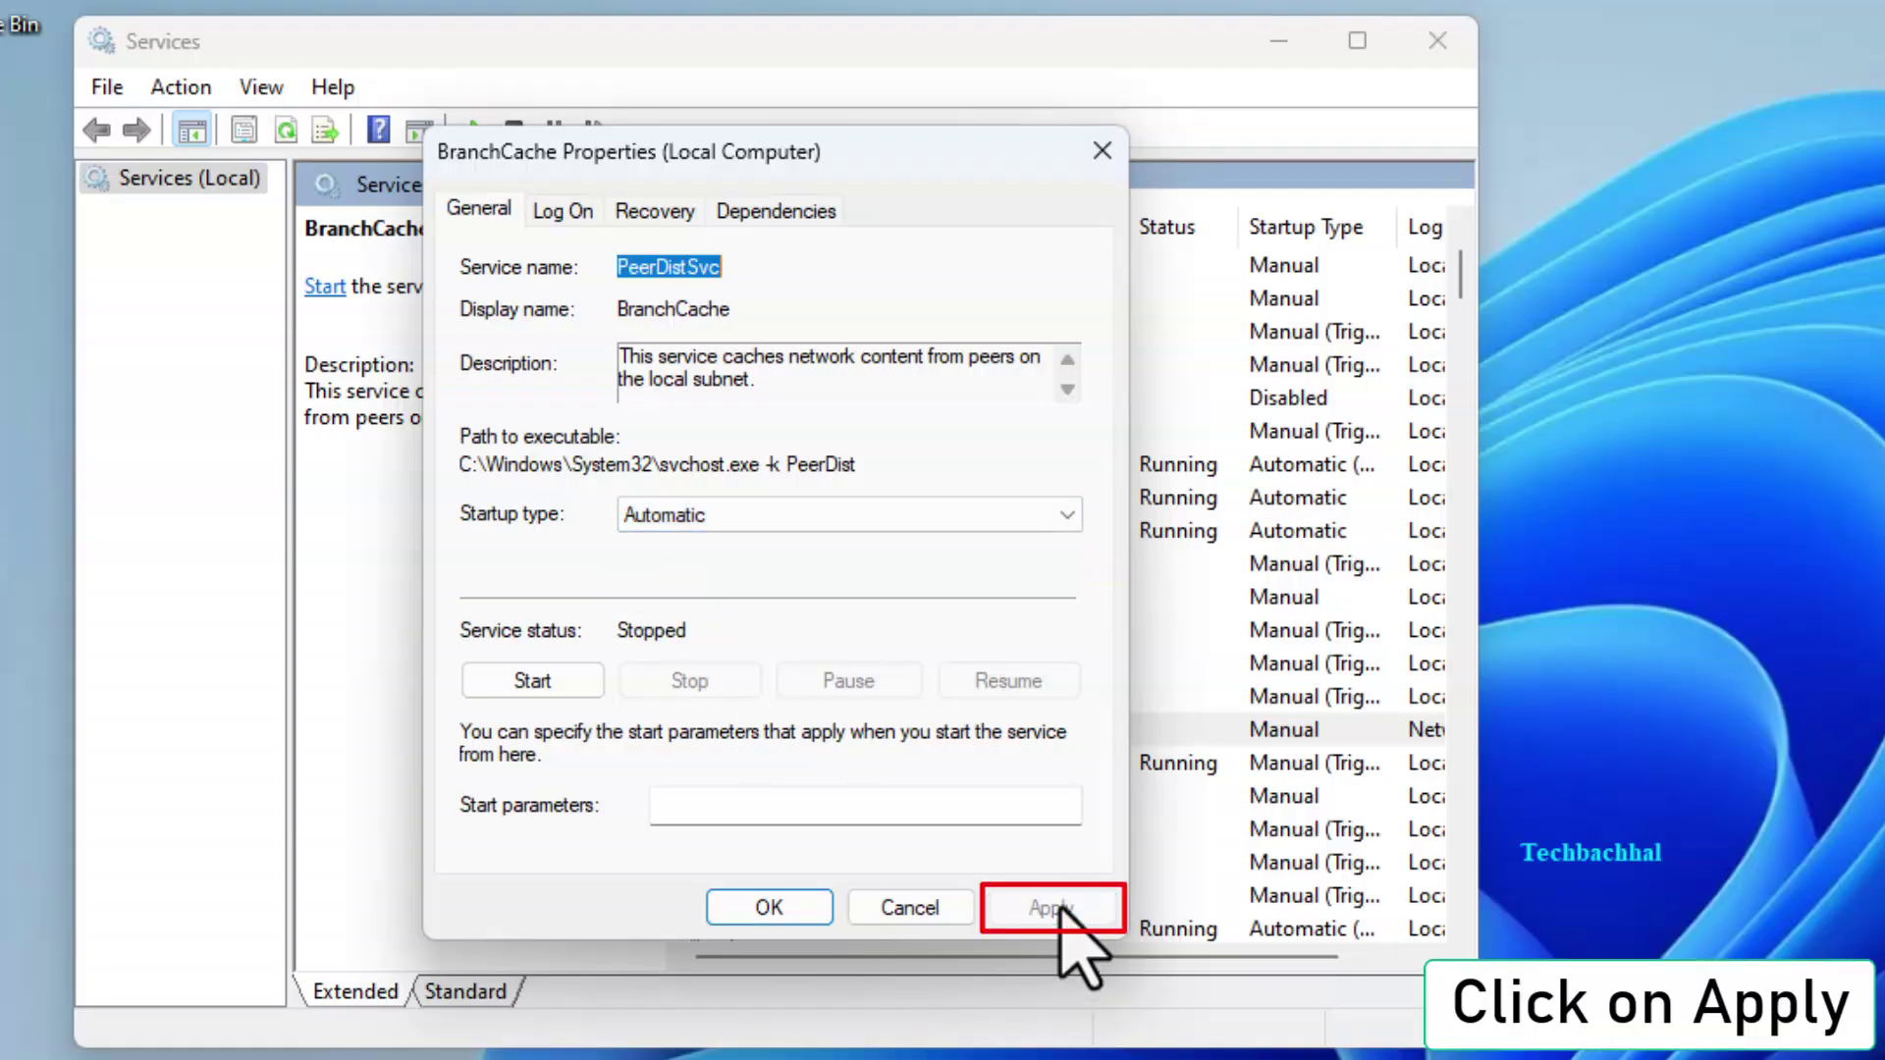
{"action": "left_click", "coordinate": [763, 907]}
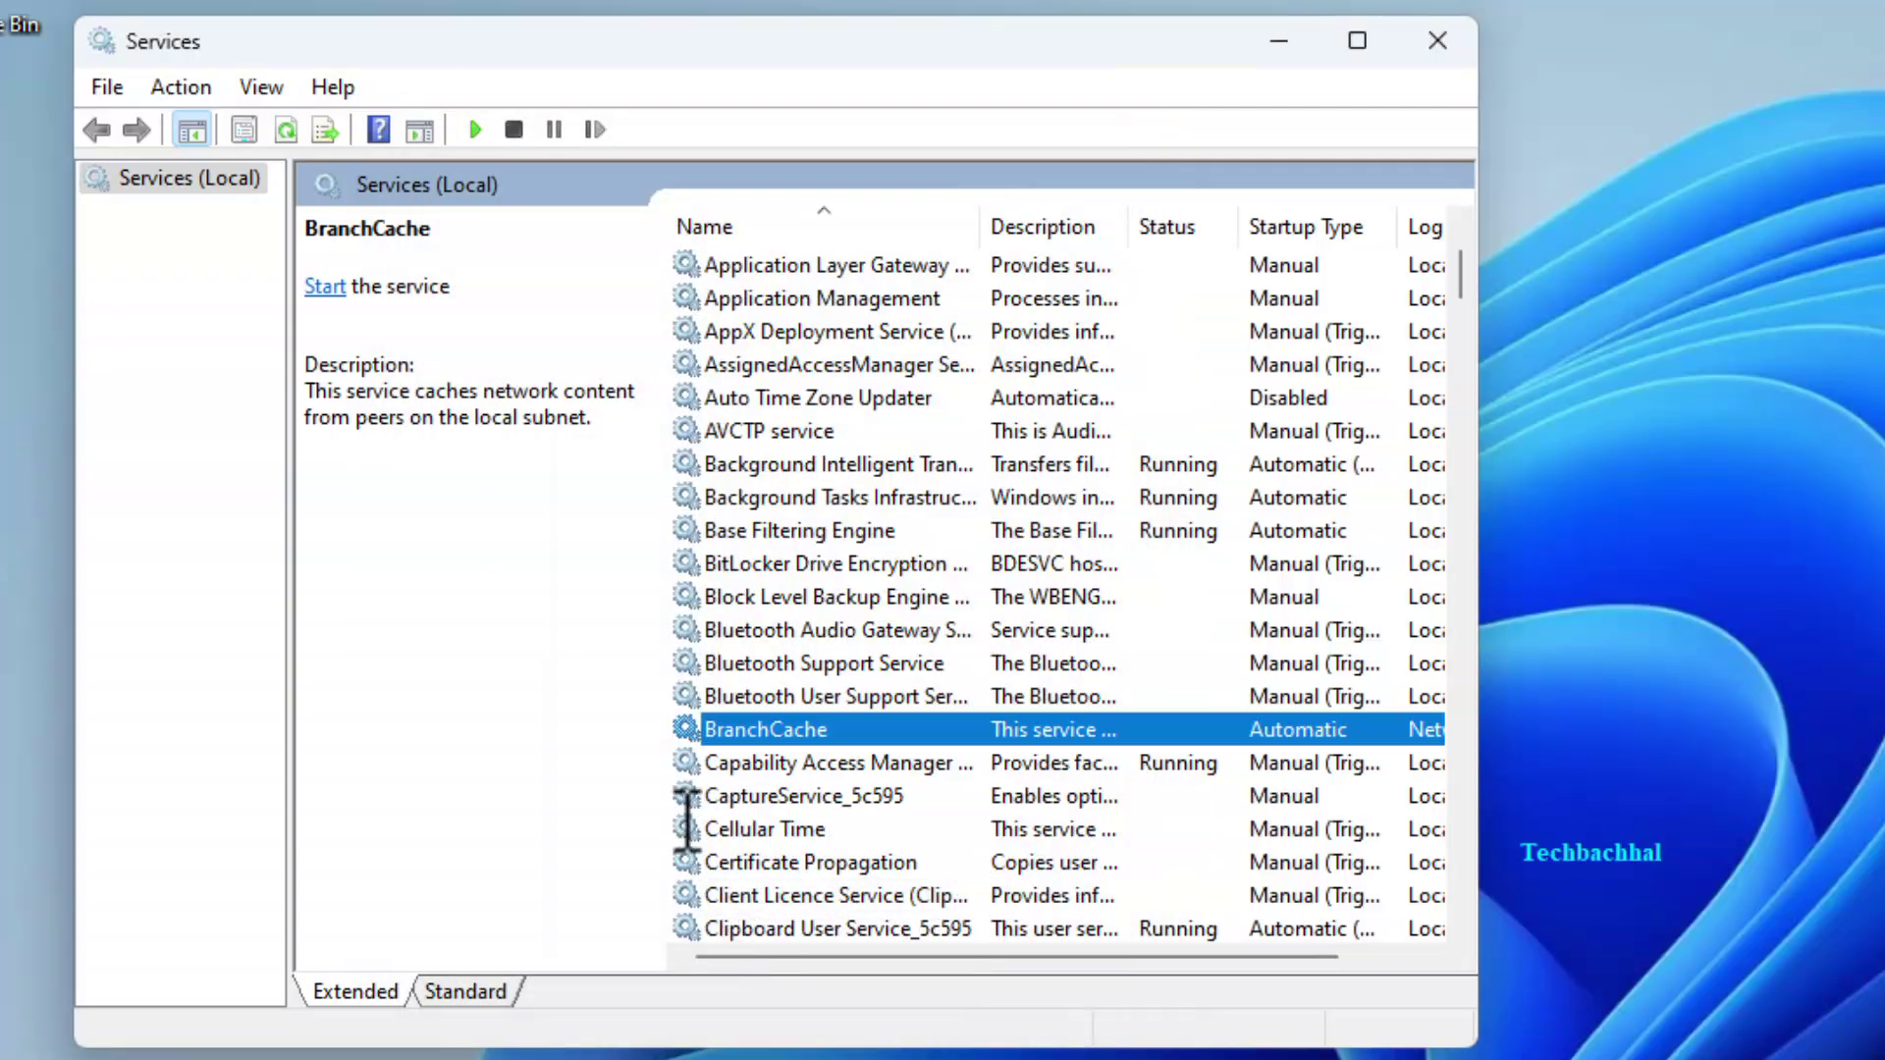
{"action": "scroll", "coordinate": [1001, 828], "scroll_direction": "down", "scroll_amount": 20}
{"action": "scroll", "coordinate": [933, 841], "scroll_direction": "down", "scroll_amount": 15}
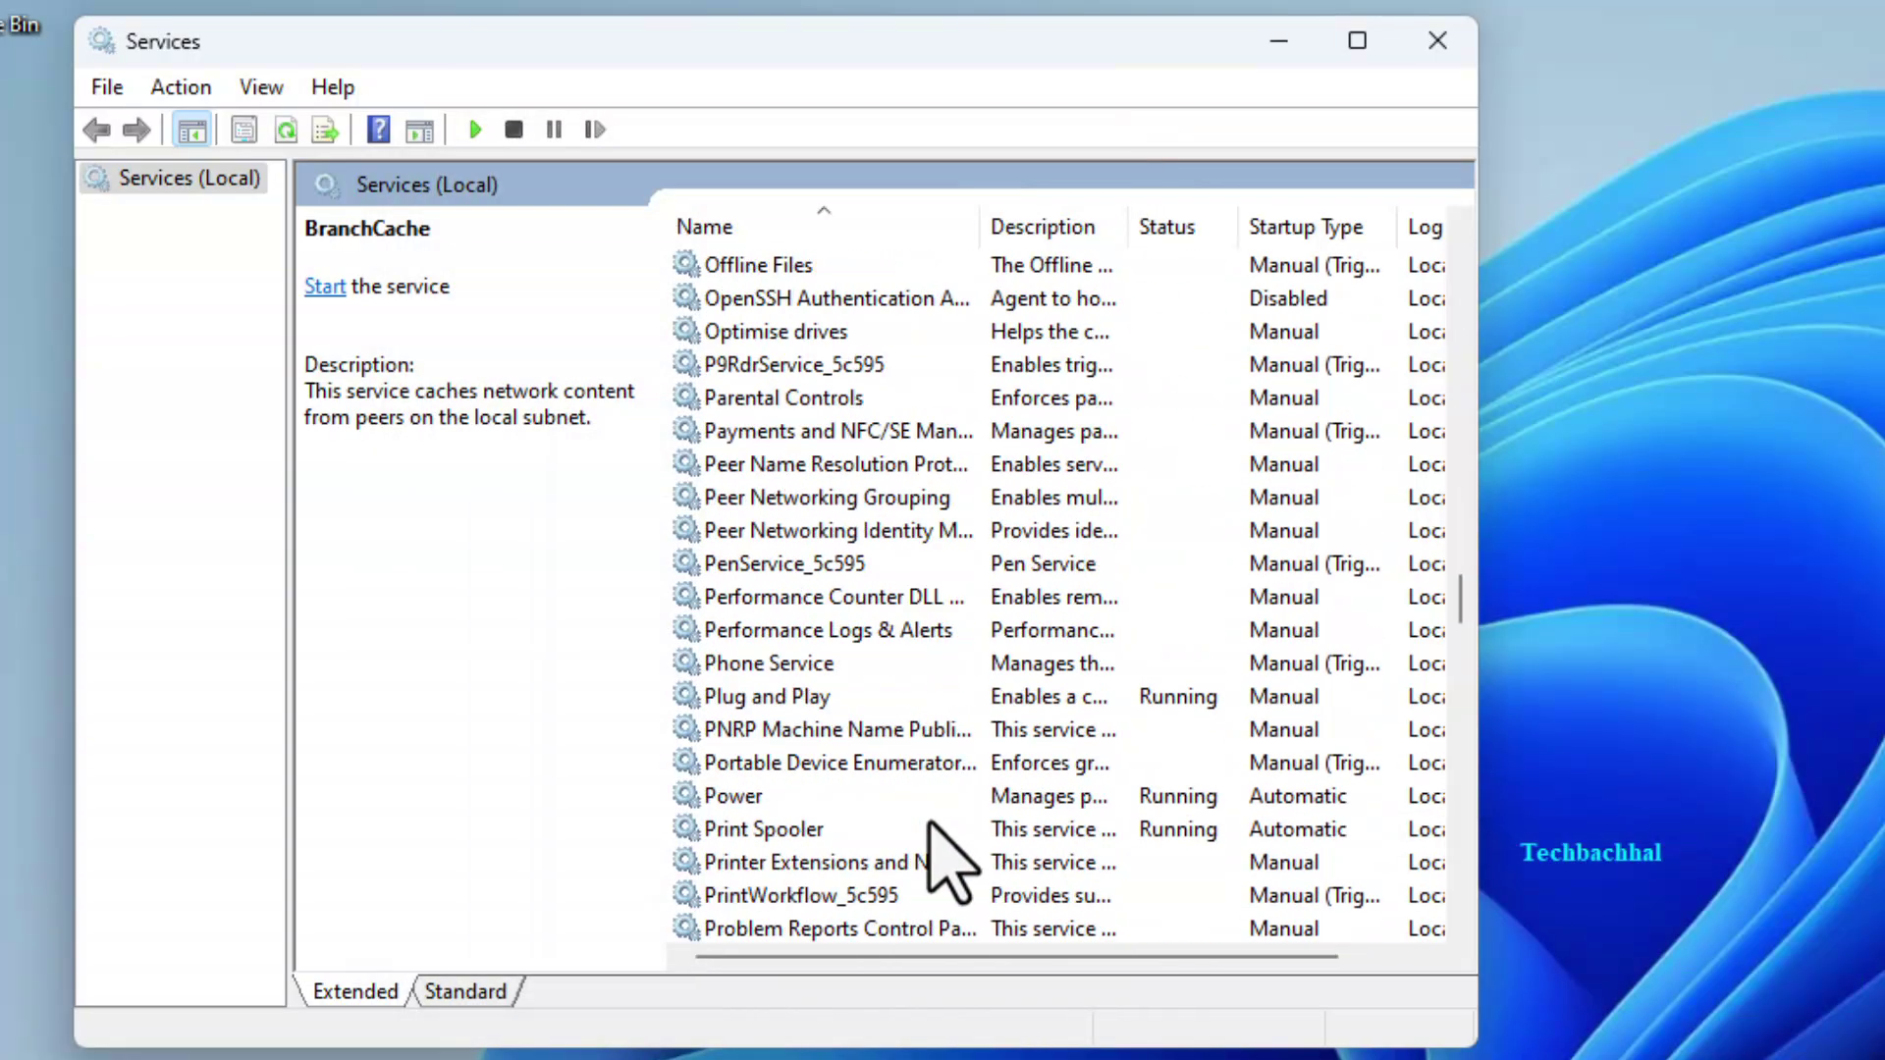
Step: Restart the Print Spooler service from its context menu in Services
{"action": "left_click", "coordinate": [769, 833]}
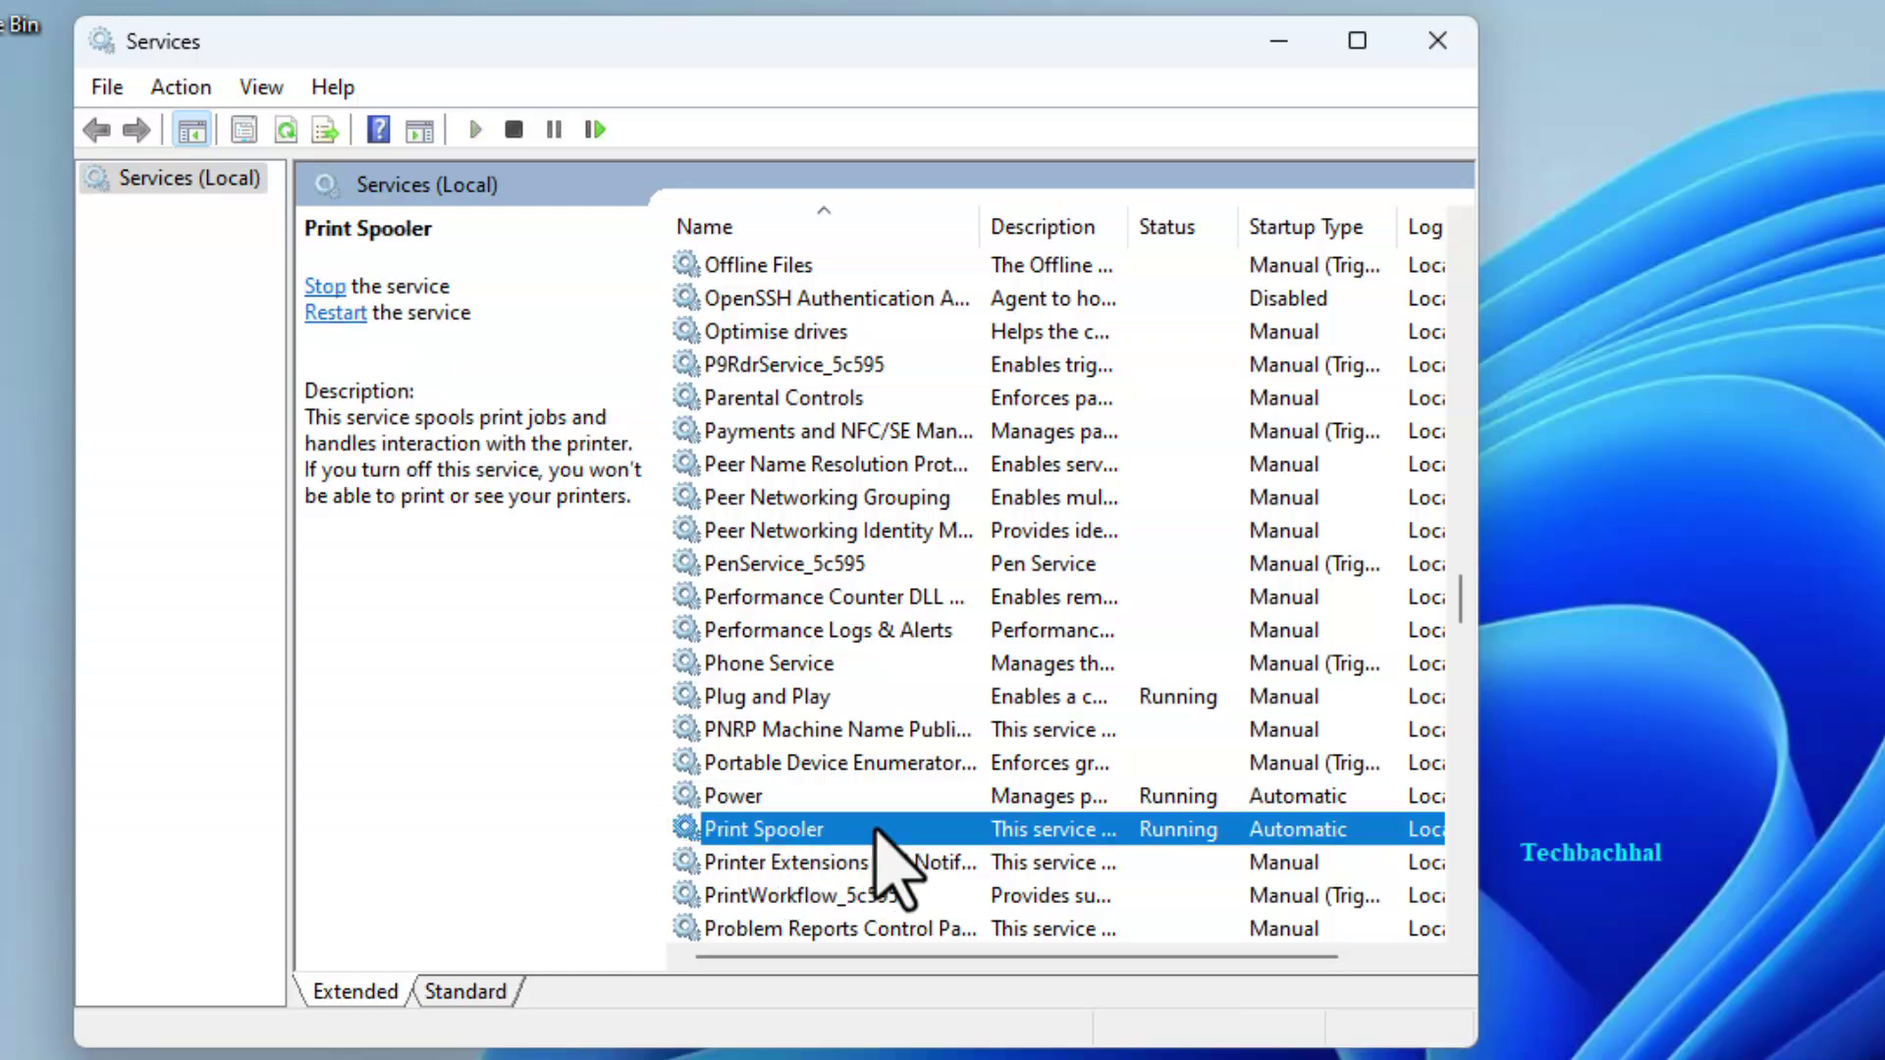
{"action": "right_click", "coordinate": [881, 833]}
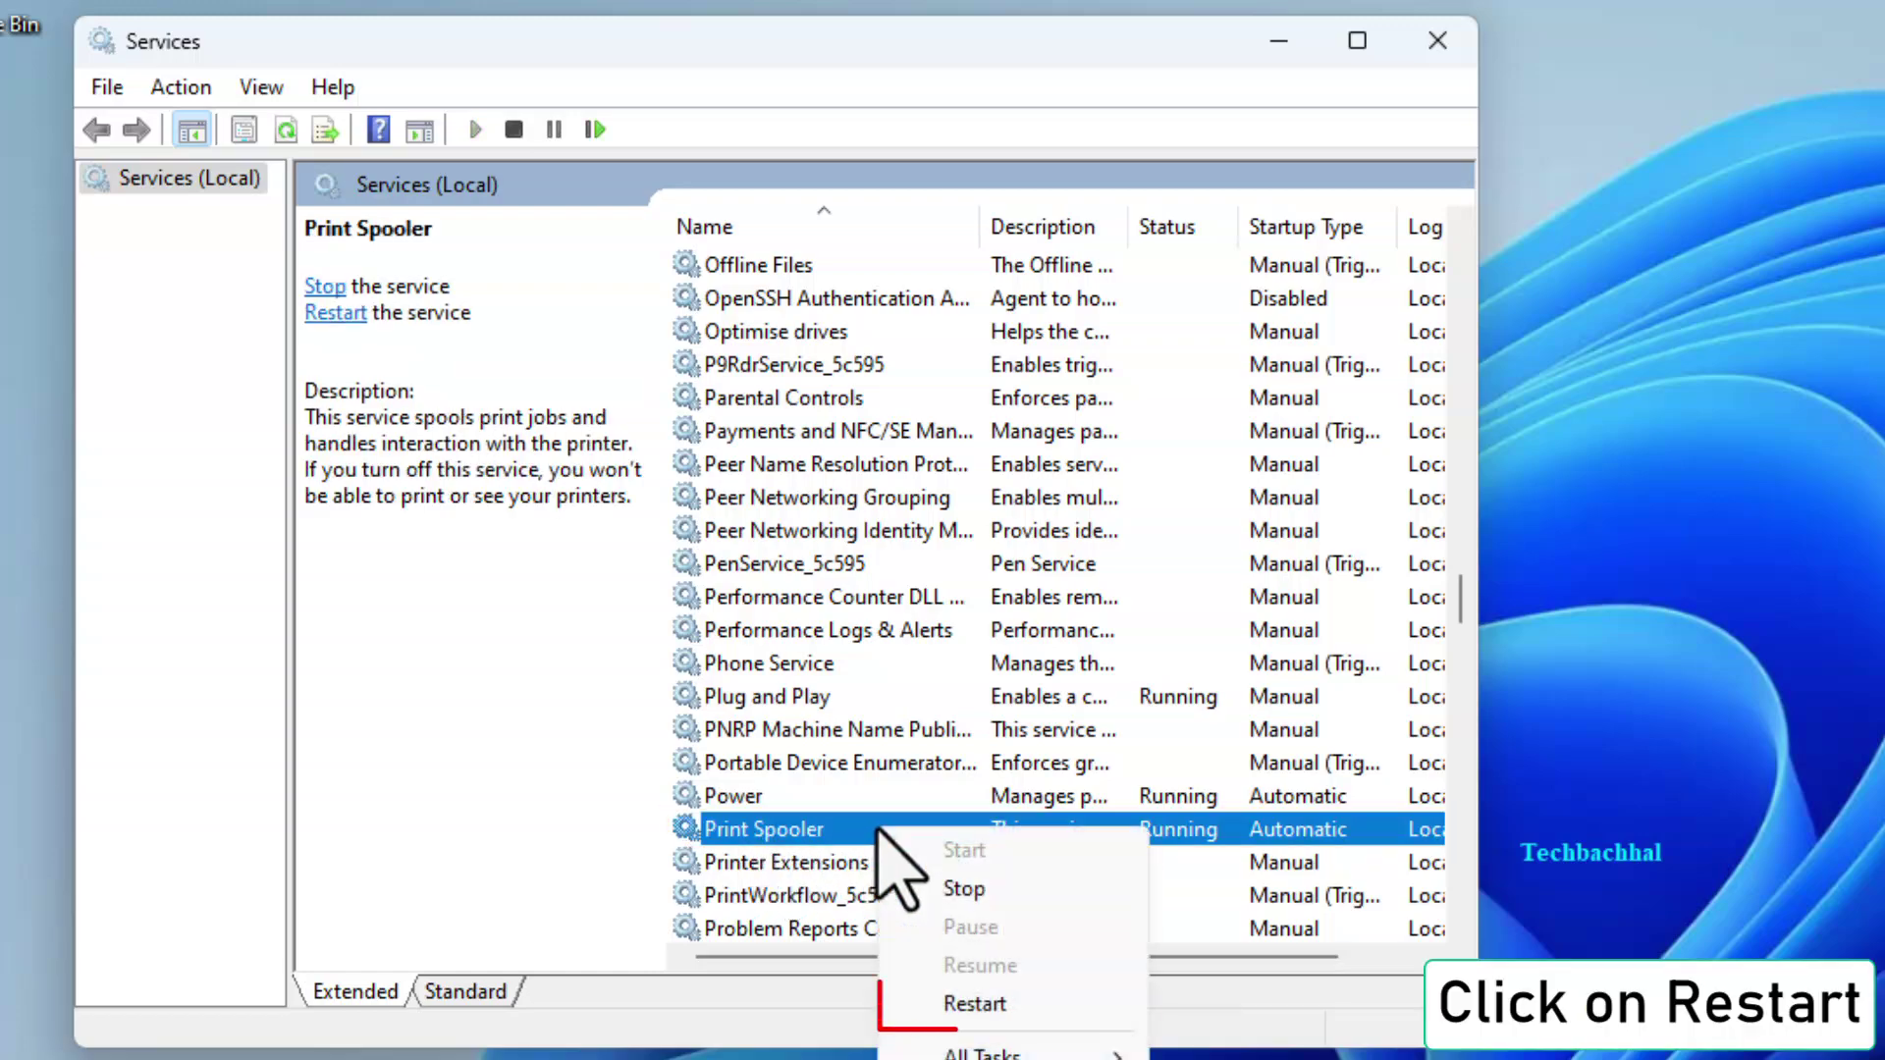
{"action": "left_click", "coordinate": [979, 1007]}
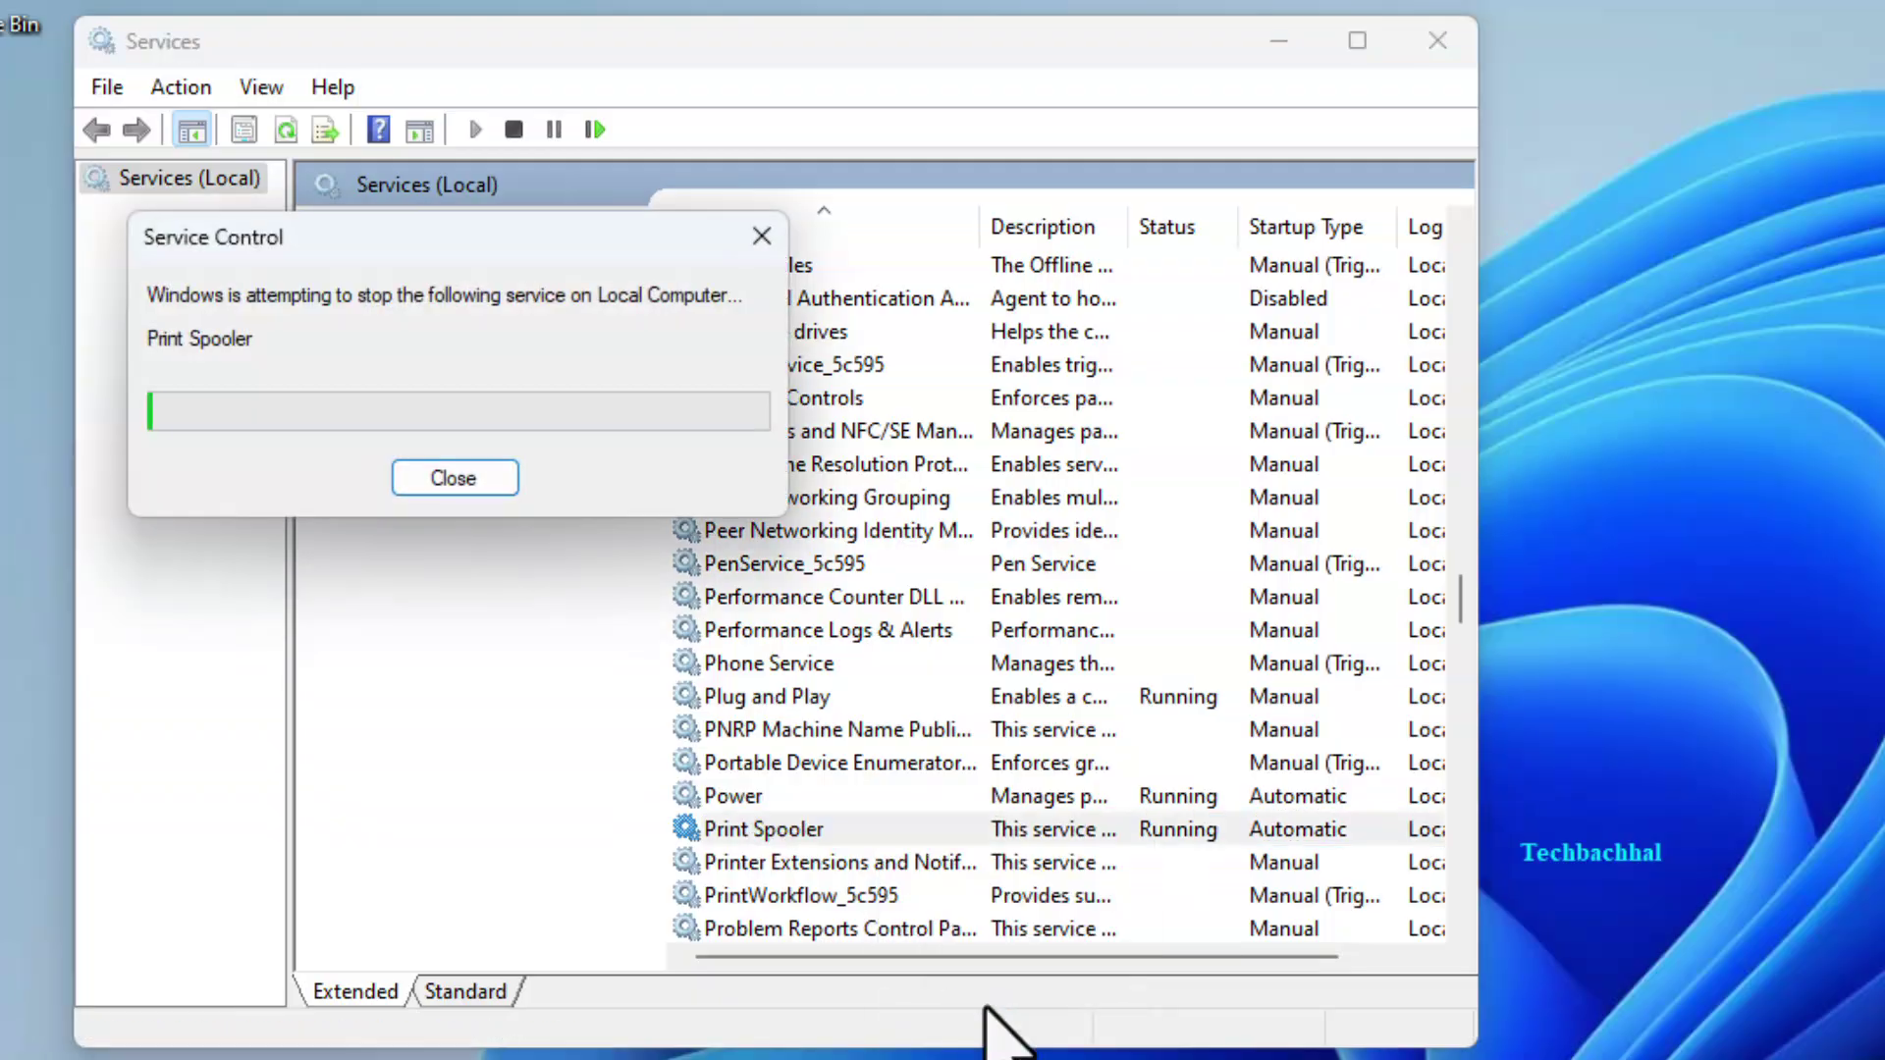